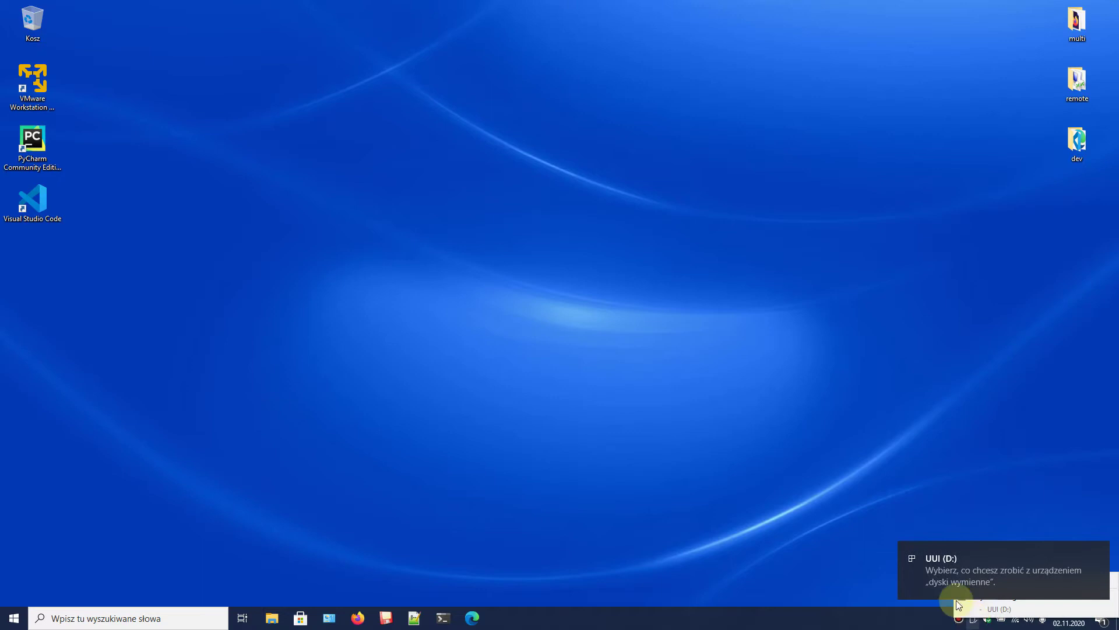
- Dismiss the drive notification and check the UUI (D:) removable drive in This PC
{"action": "left_click", "coordinate": [1101, 549]}
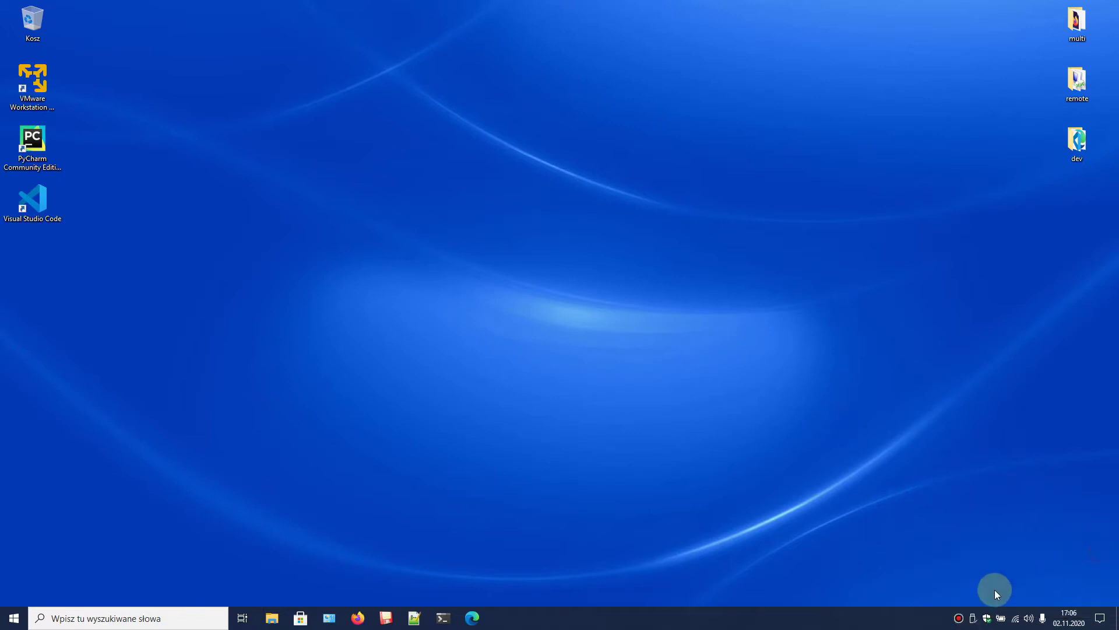
{"action": "left_click", "coordinate": [972, 618]}
{"action": "left_click", "coordinate": [777, 470]}
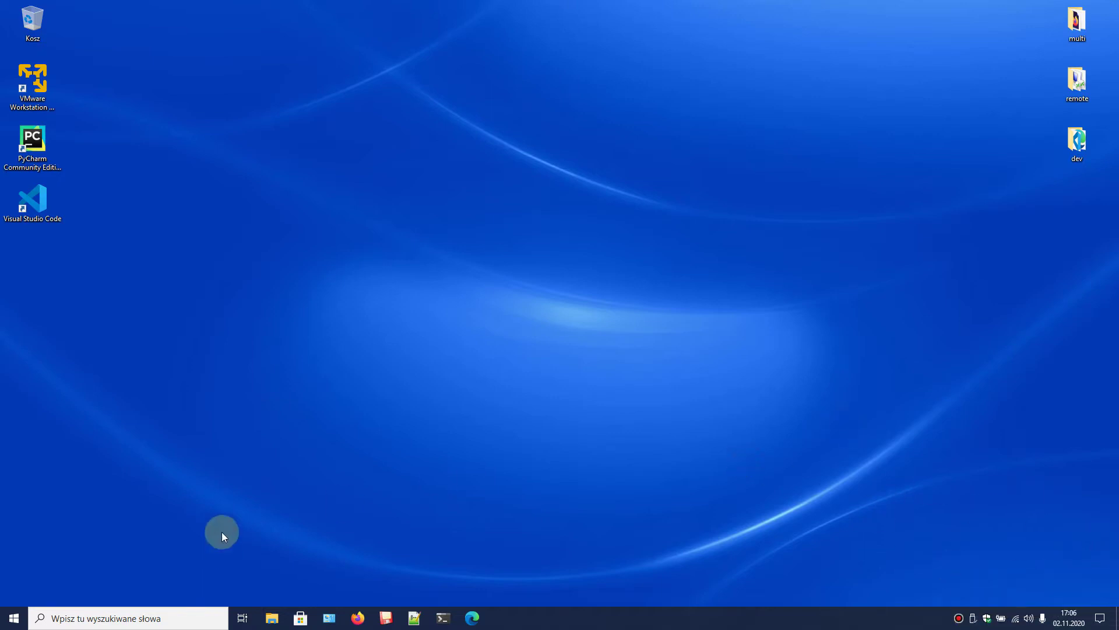
{"action": "left_click", "coordinate": [273, 618]}
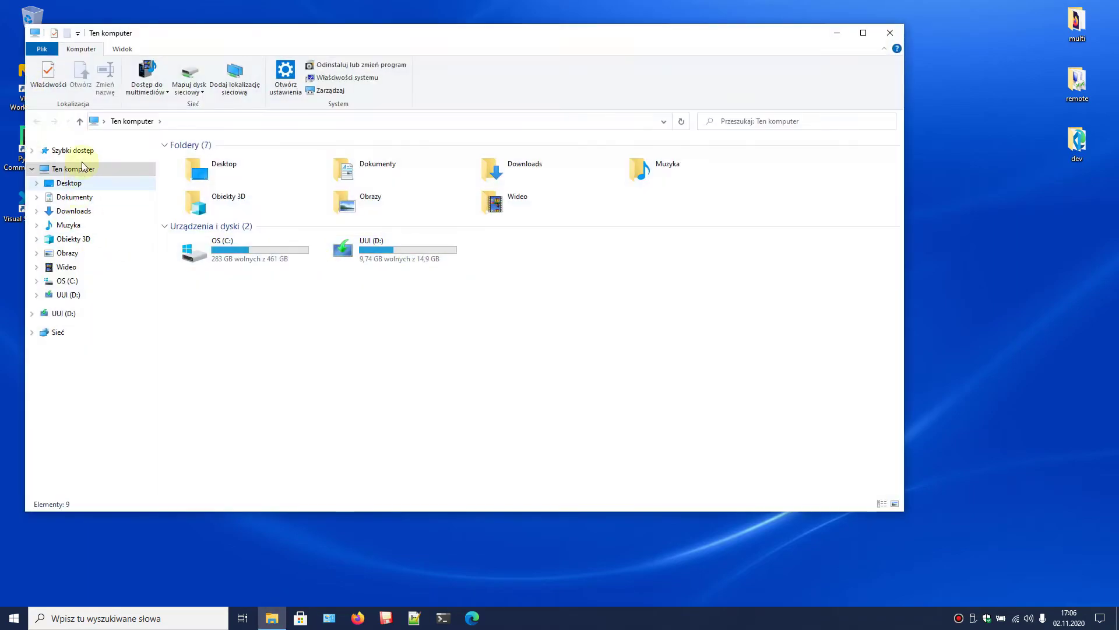
{"action": "left_click", "coordinate": [422, 253]}
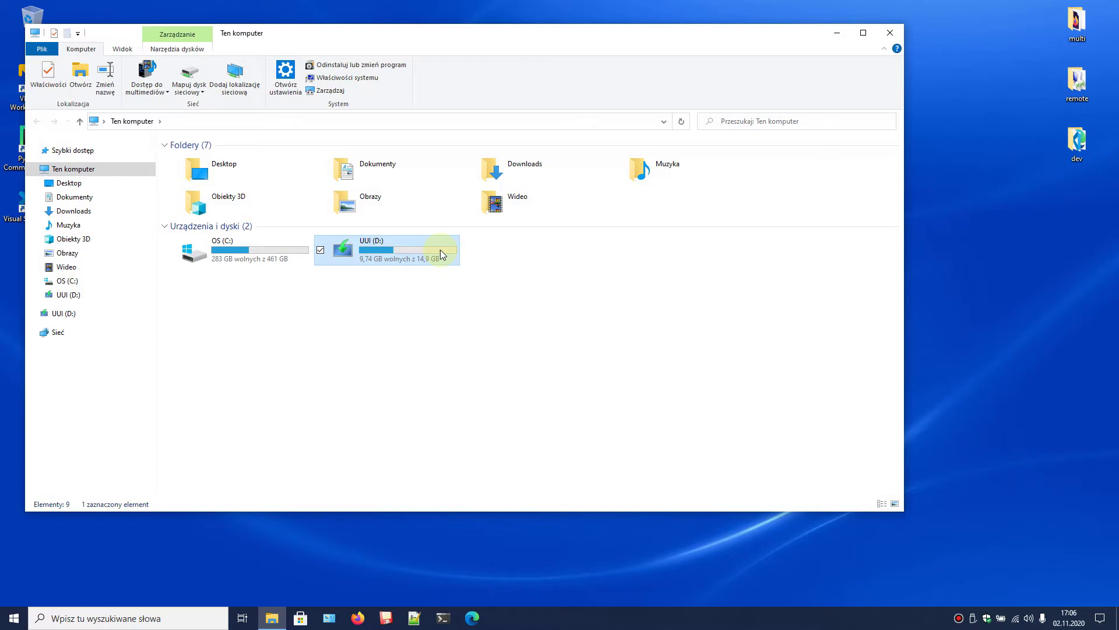
{"action": "left_click", "coordinate": [352, 352]}
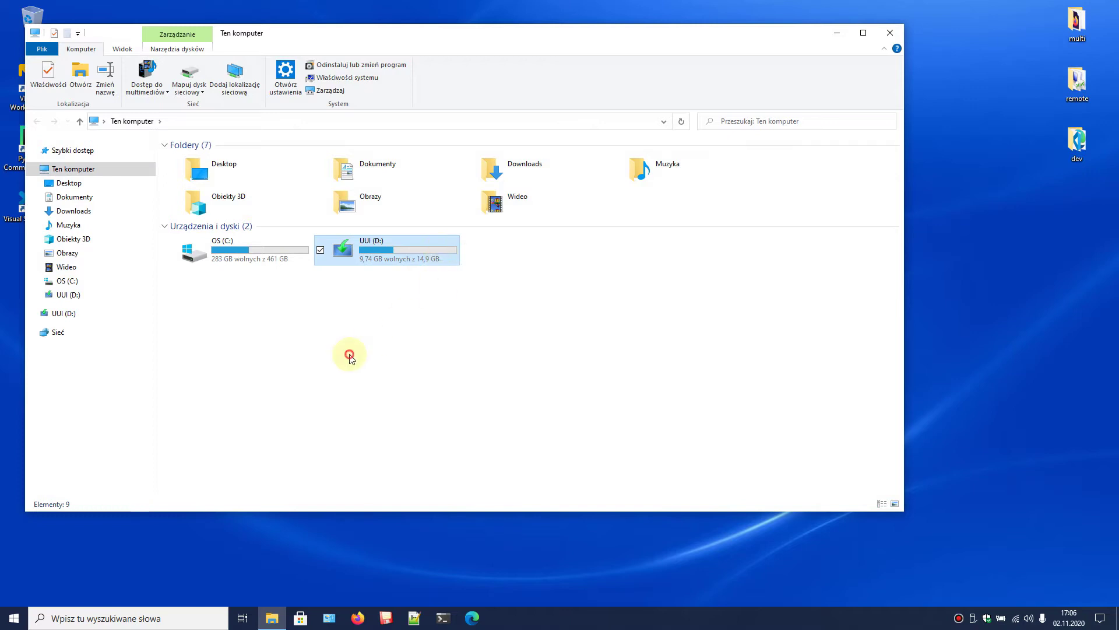
- Open BitLocker Drive Encryption through the Control Panel shortcut in the dev desktop folder and move its window aside
{"action": "double_click", "coordinate": [1085, 152]}
{"action": "double_click", "coordinate": [547, 184]}
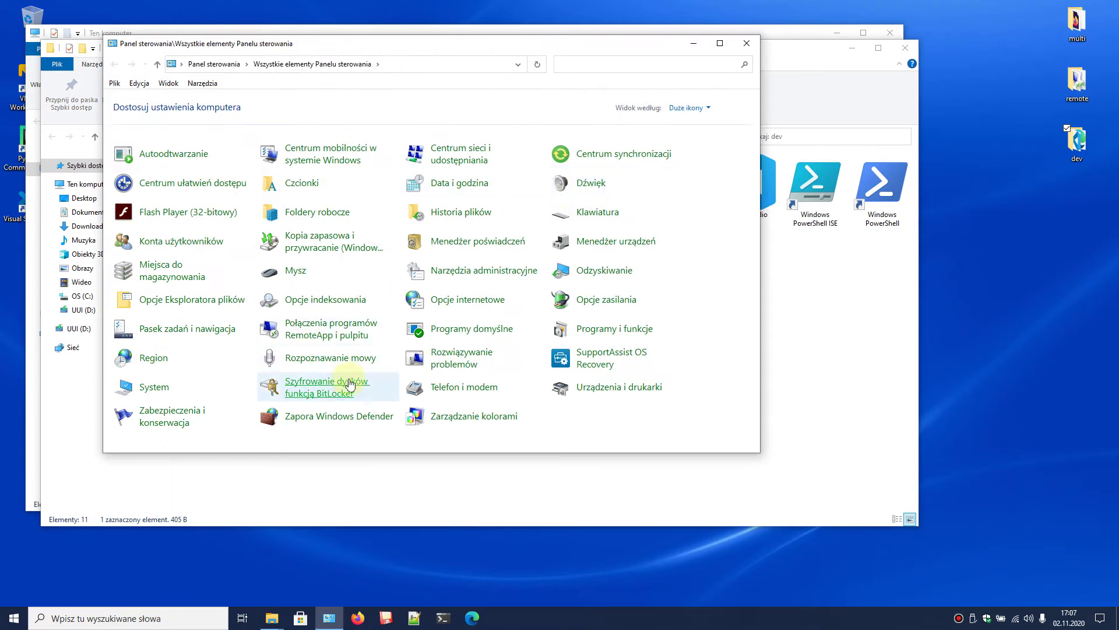
{"action": "left_click", "coordinate": [317, 389]}
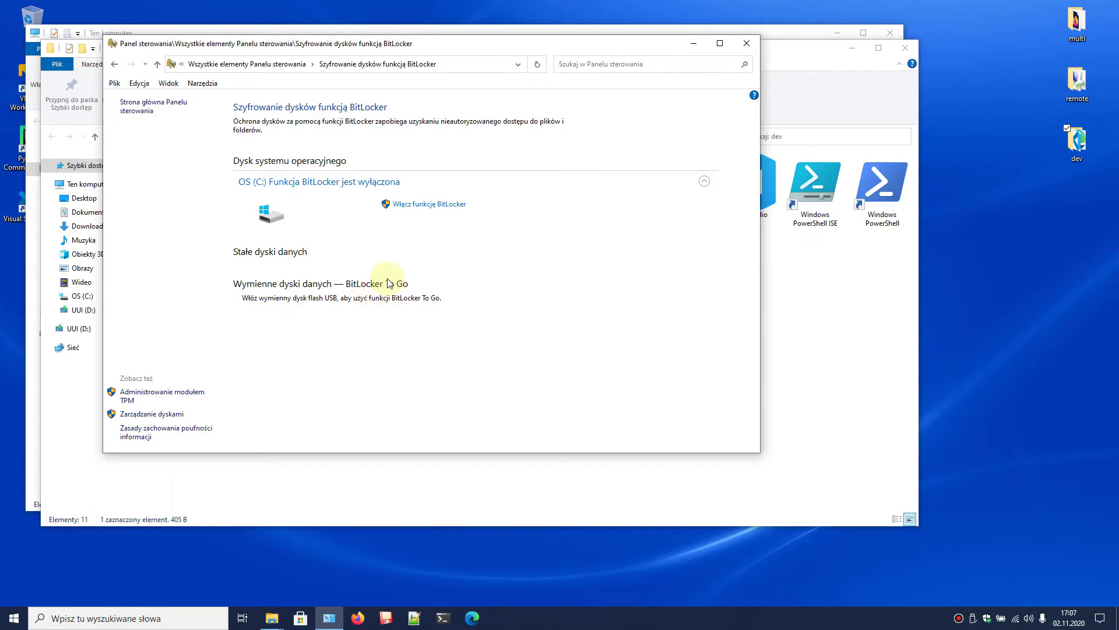
{"action": "left_click_drag", "start_coordinate": [602, 43], "coordinate": [901, 159]}
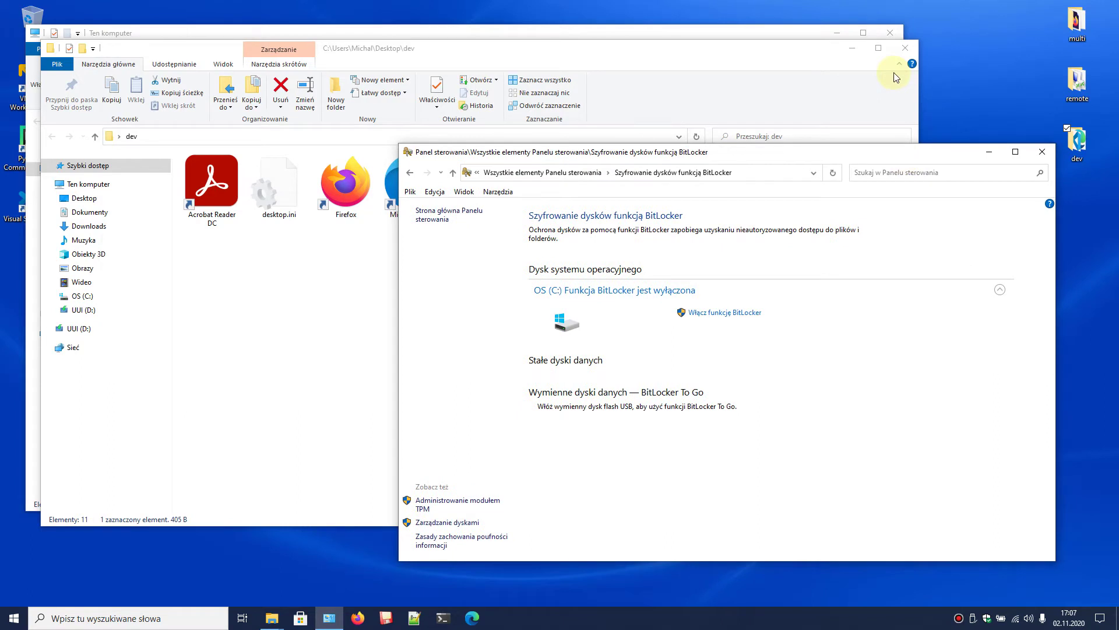
- Safely eject the UUI (D:) USB drive
{"action": "left_click", "coordinate": [976, 621]}
{"action": "left_click", "coordinate": [991, 606]}
{"action": "left_click", "coordinate": [895, 584]}
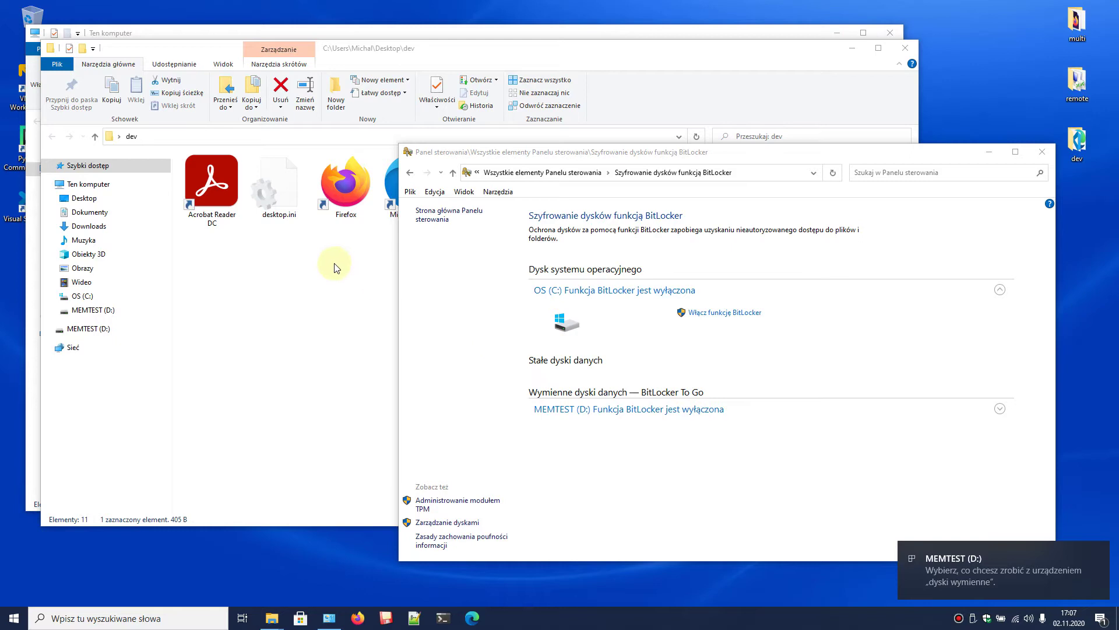
- Close the dev folder window and select the MEMTEST (D:) drive in This PC
{"action": "left_click", "coordinate": [889, 57]}
{"action": "left_click", "coordinate": [906, 48]}
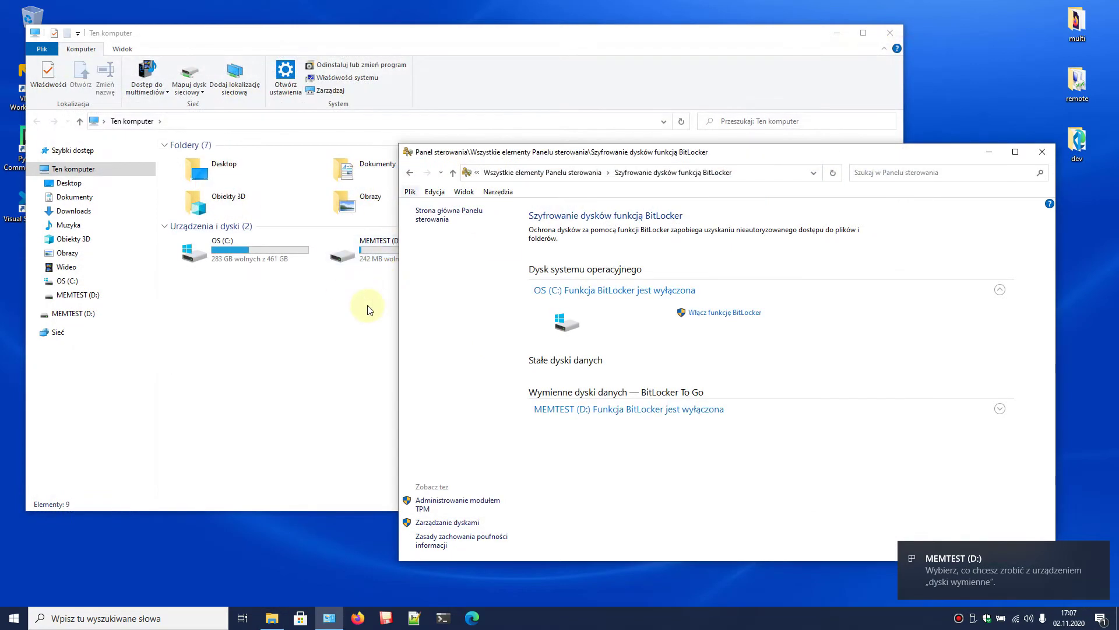
{"action": "left_click", "coordinate": [367, 304]}
{"action": "left_click", "coordinate": [411, 252]}
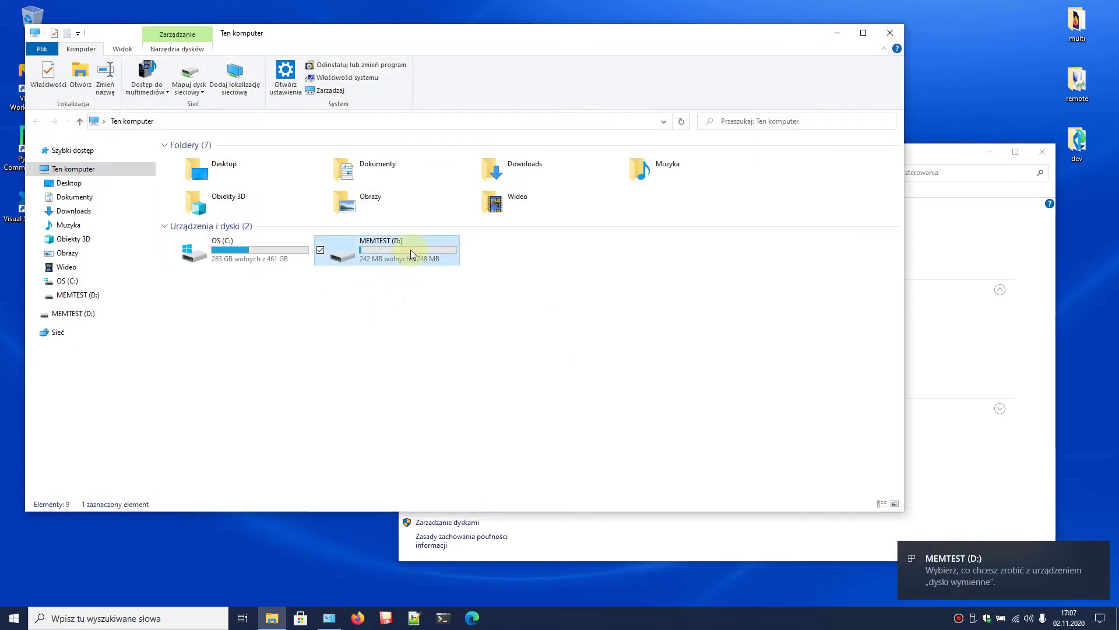
- Shift the This PC window, bring the BitLocker window forward and expand the MEMTEST (D:) entry under BitLocker To Go
{"action": "left_click_drag", "start_coordinate": [459, 41], "coordinate": [447, 27]}
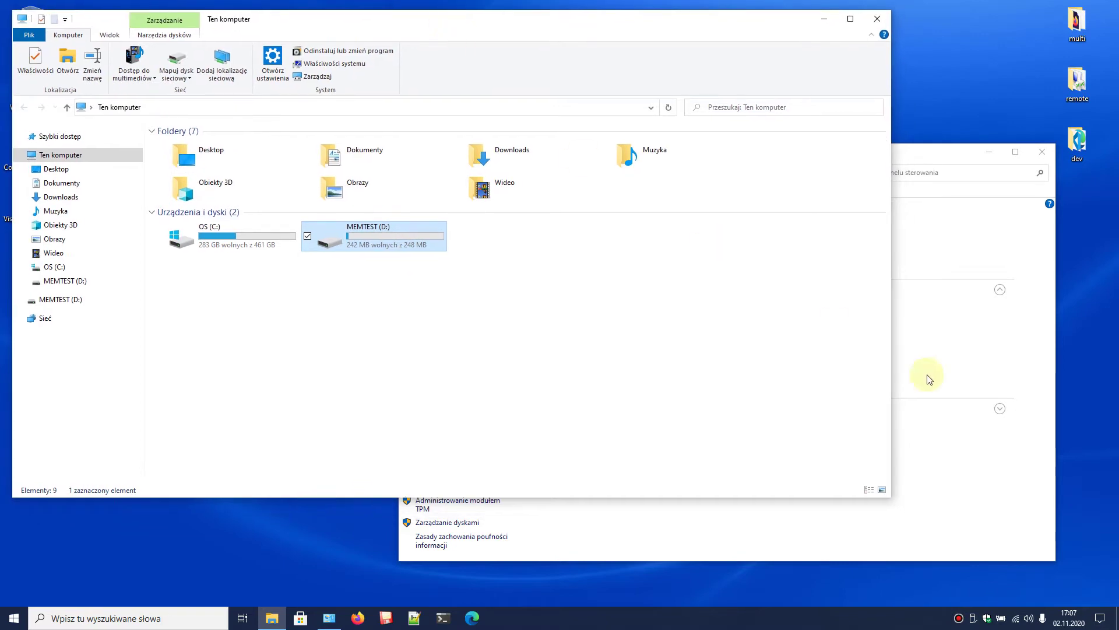
{"action": "left_click", "coordinate": [971, 454]}
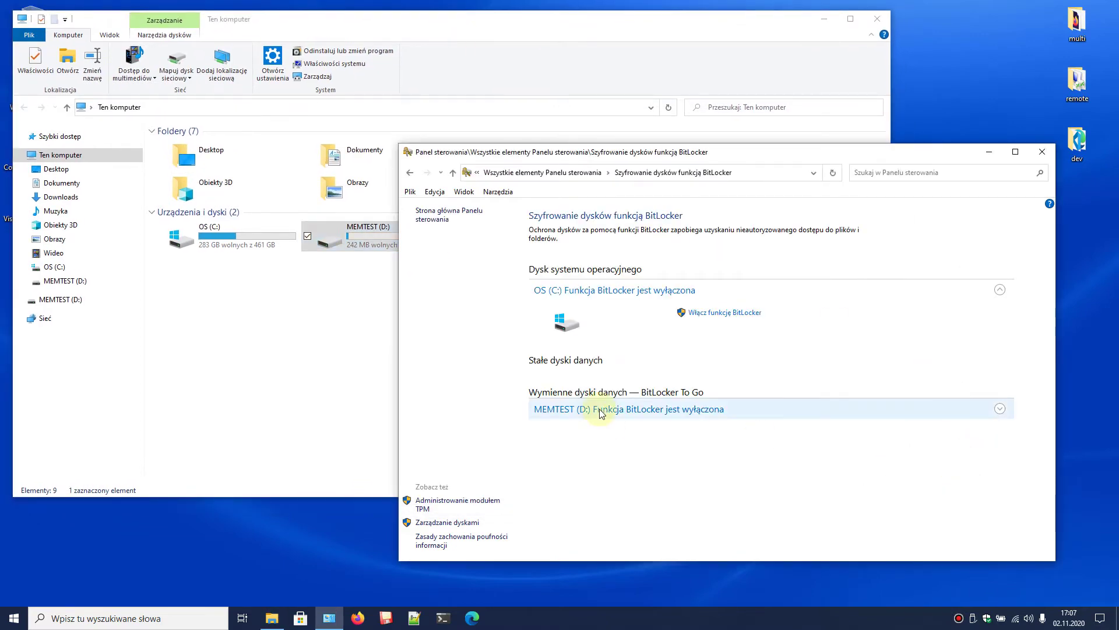
{"action": "left_click", "coordinate": [665, 413]}
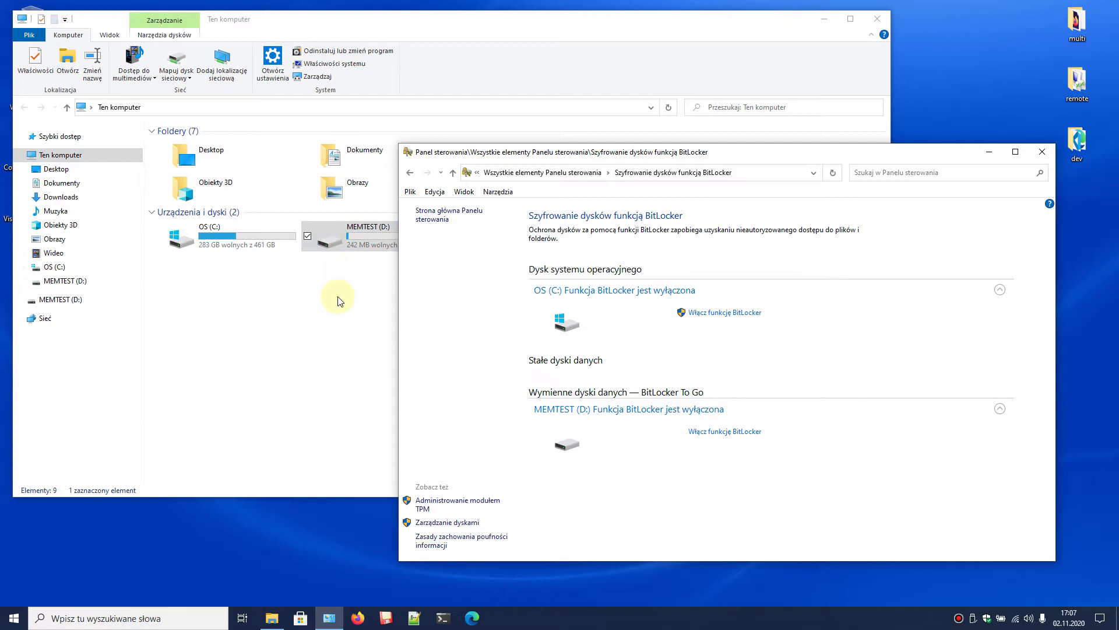
- Examine the MEMTEST (D:) partition on Disk 1 in Disk Management, then close Computer Management
{"action": "right_click", "coordinate": [70, 155]}
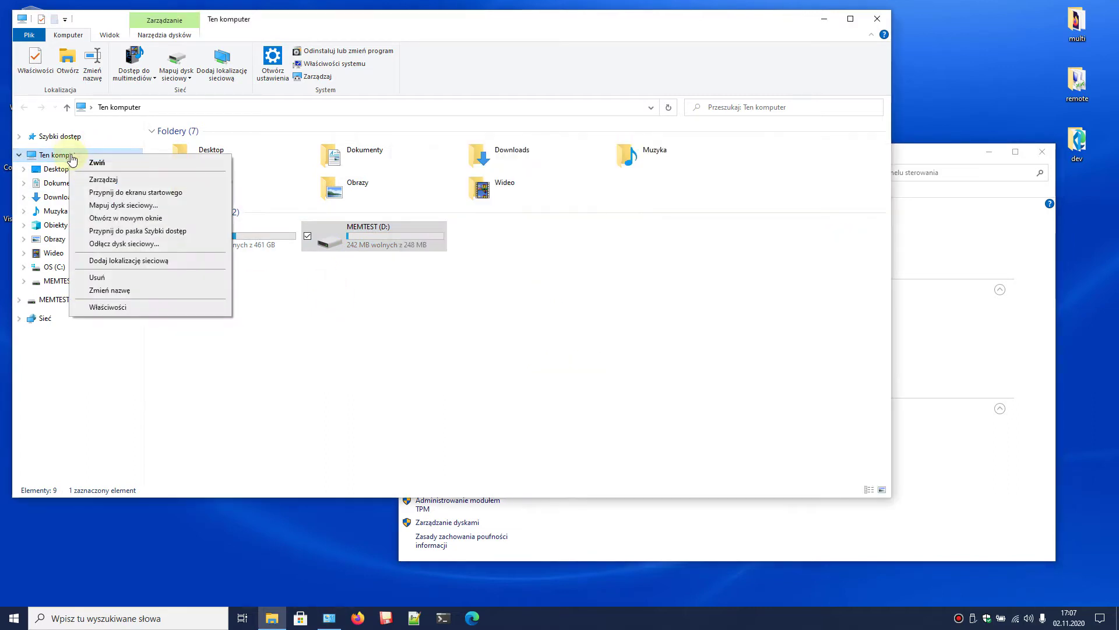
{"action": "left_click", "coordinate": [118, 179]}
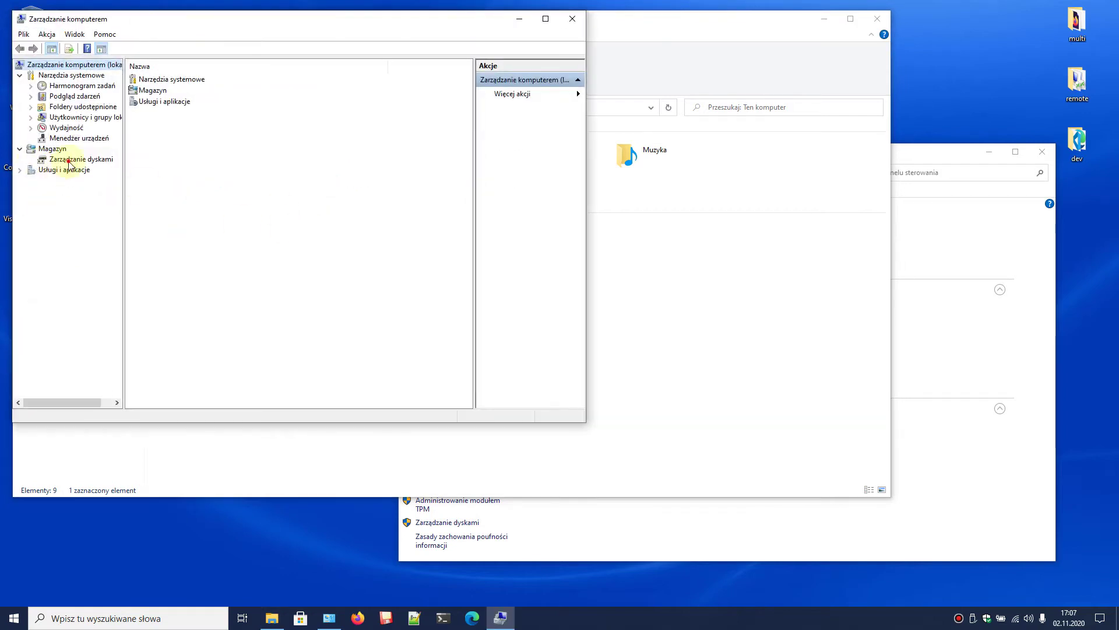
{"action": "left_click", "coordinate": [69, 160]}
{"action": "left_click_drag", "start_coordinate": [587, 152], "coordinate": [875, 155]}
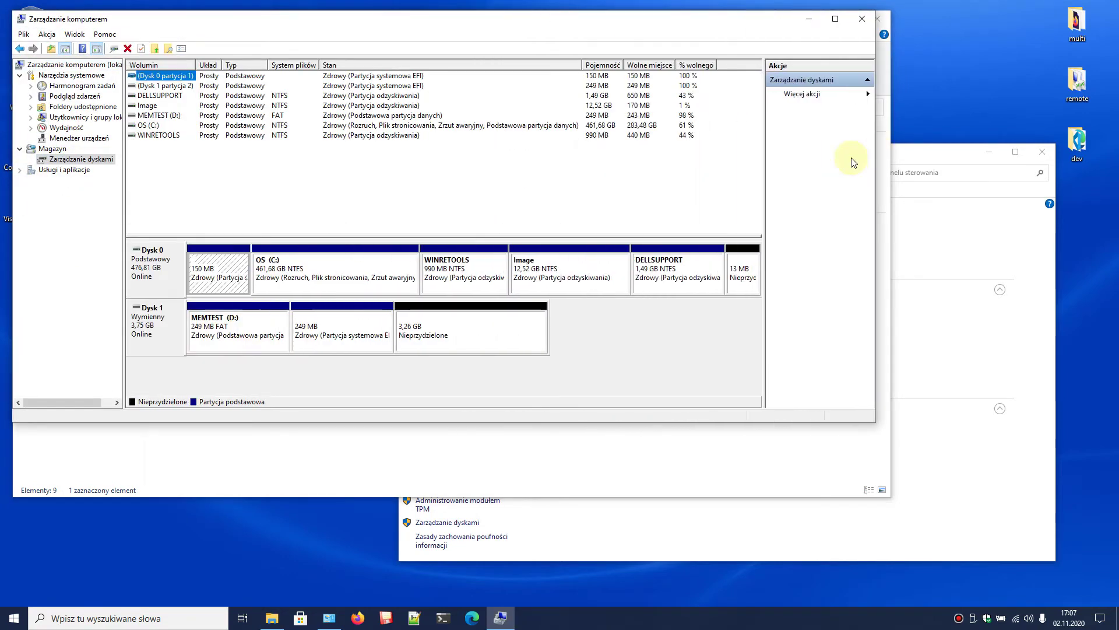
{"action": "left_click", "coordinate": [157, 330]}
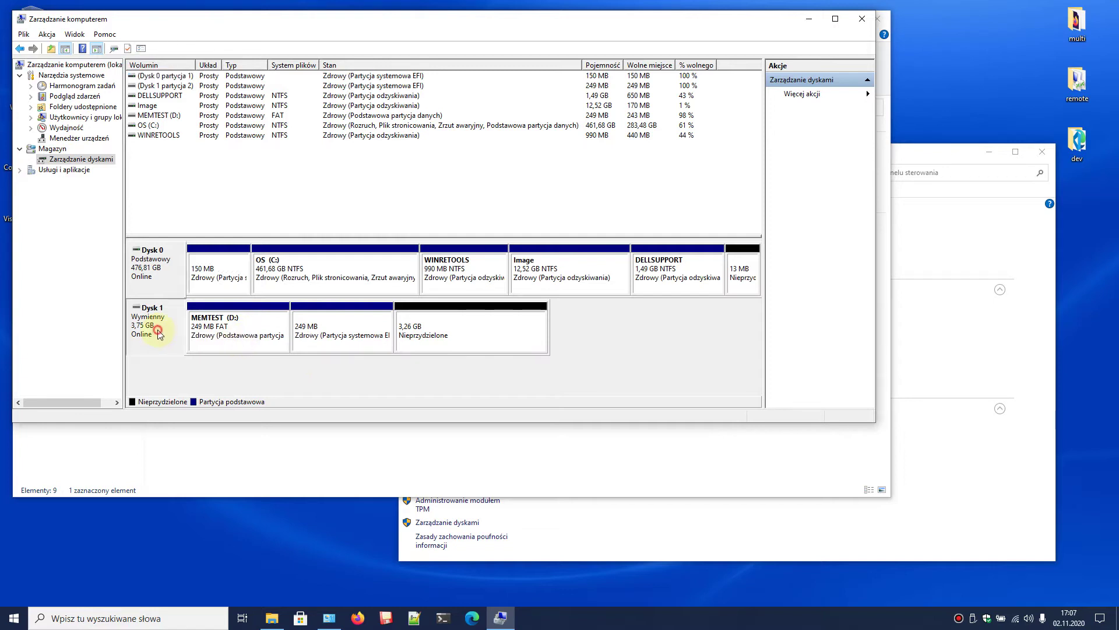
{"action": "left_click", "coordinate": [244, 333]}
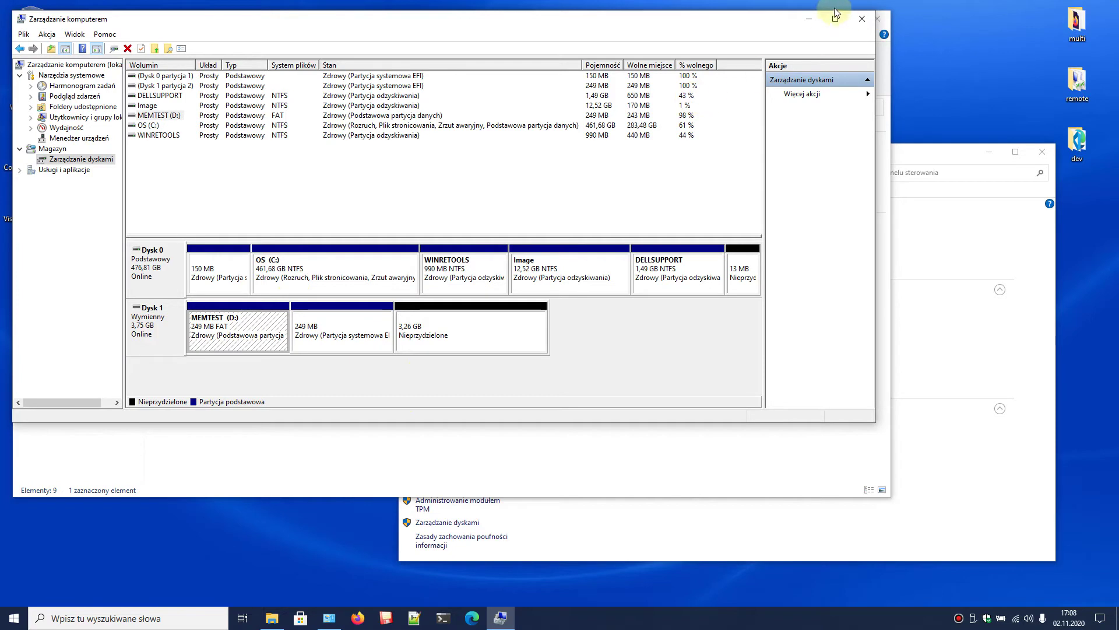
{"action": "left_click", "coordinate": [859, 22]}
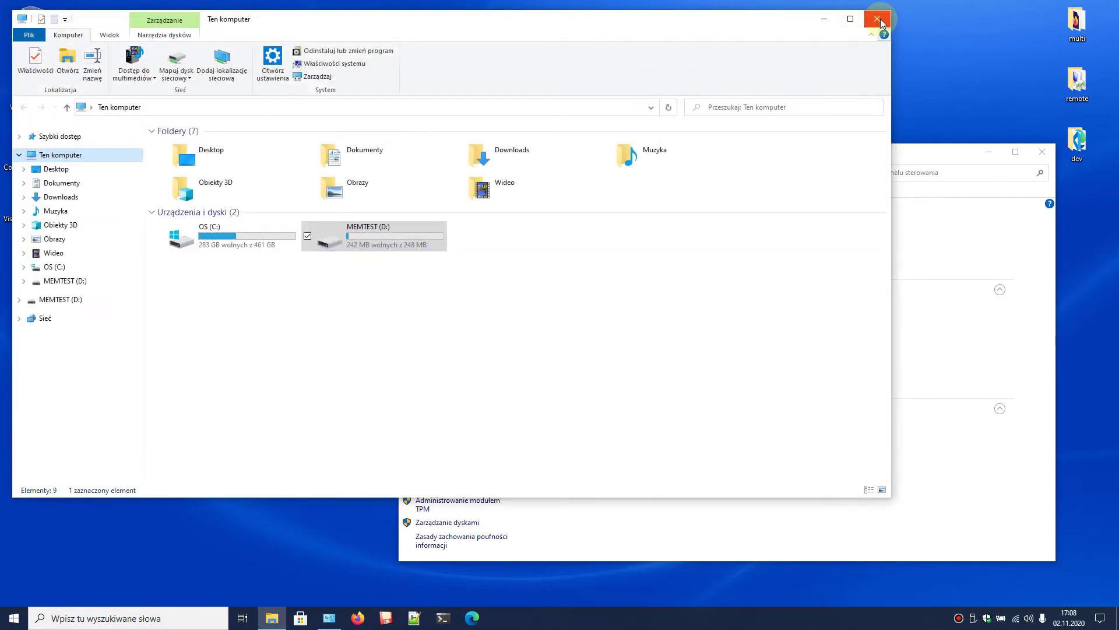
- Close the This PC window and safely eject the MEMTEST (D:) USB drive
{"action": "left_click", "coordinate": [876, 19]}
{"action": "left_click", "coordinate": [973, 616]}
{"action": "left_click", "coordinate": [991, 597]}
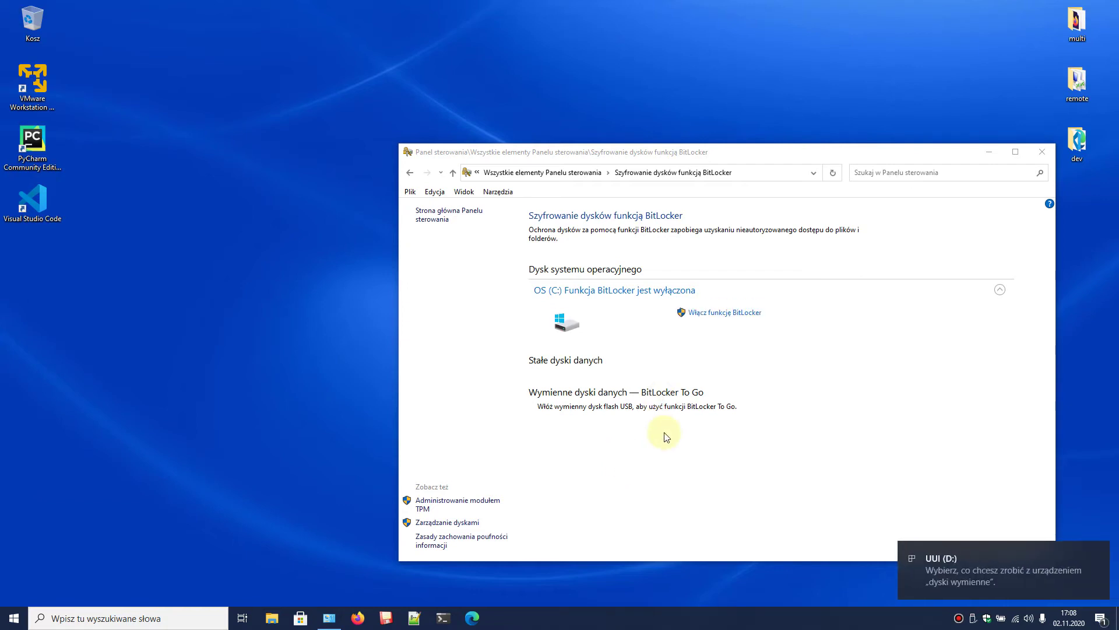
- Dismiss the UUI (D:) notification, reopen This PC and select the UUI (D:) drive
{"action": "left_click", "coordinate": [1096, 551]}
{"action": "left_click", "coordinate": [665, 442]}
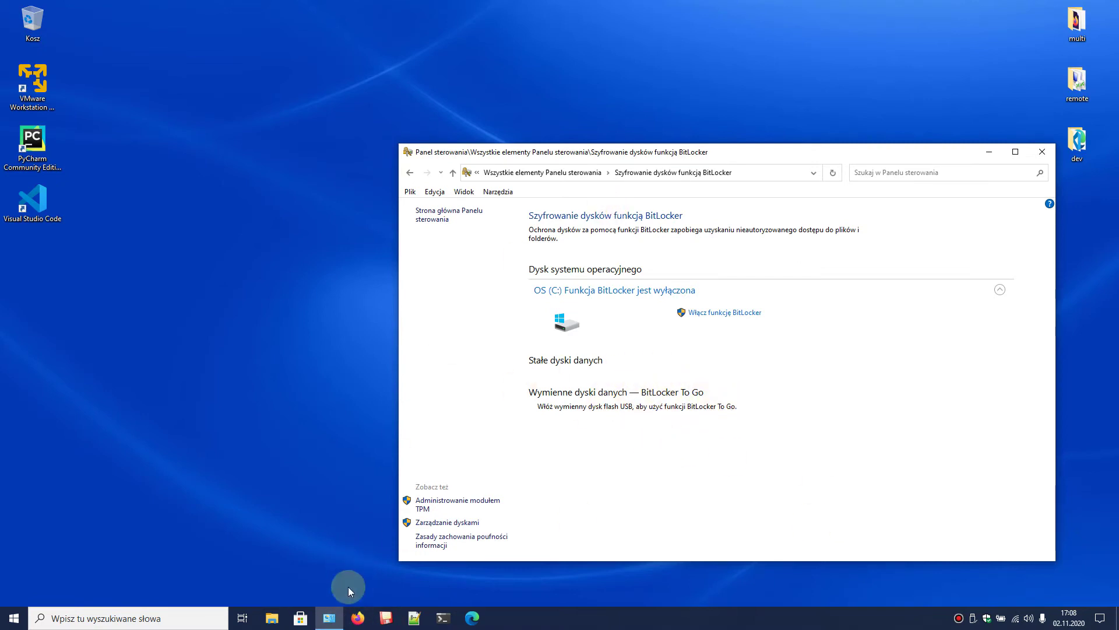
{"action": "left_click", "coordinate": [271, 619]}
{"action": "left_click", "coordinate": [376, 240]}
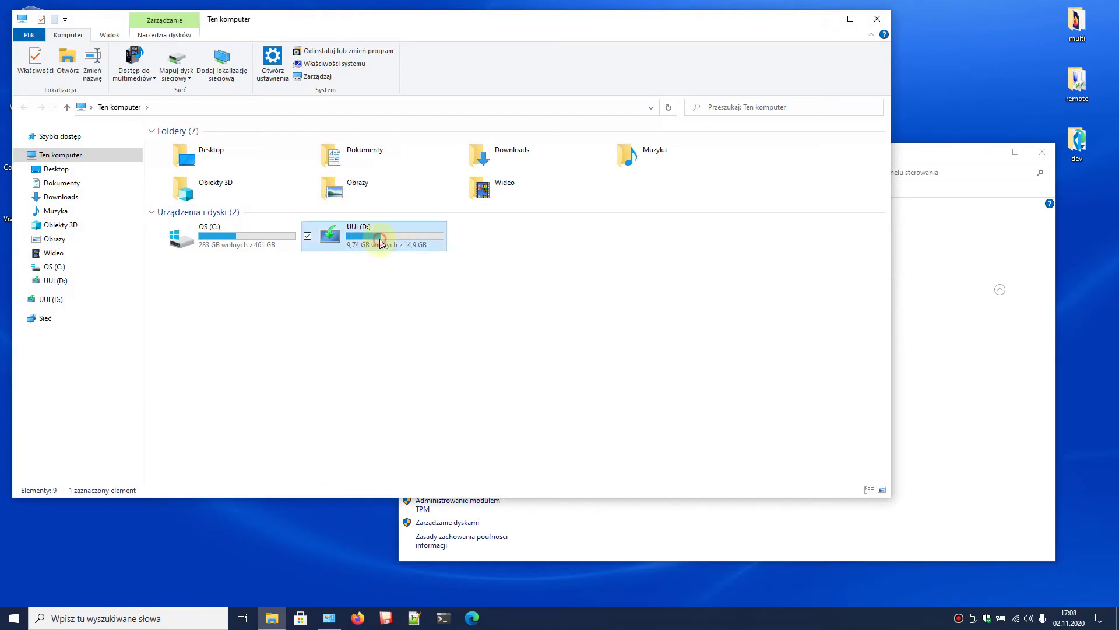
- Open Disk Management in a maximized Computer Management window and examine the UUI (D:) partition on Disk 1
{"action": "right_click", "coordinate": [65, 155]}
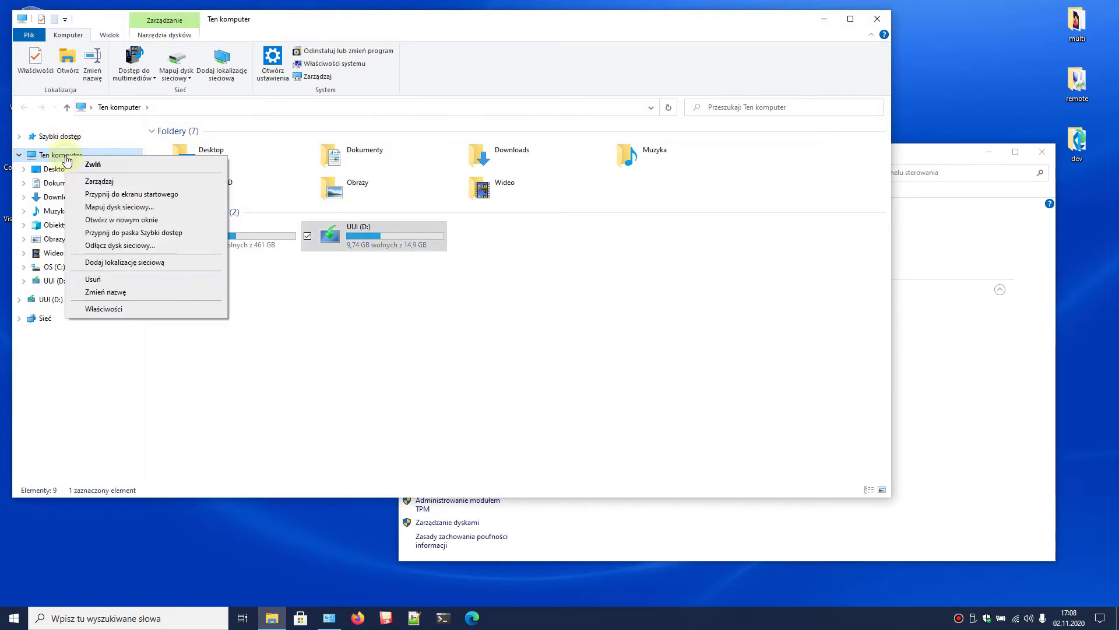
{"action": "left_click", "coordinate": [112, 181]}
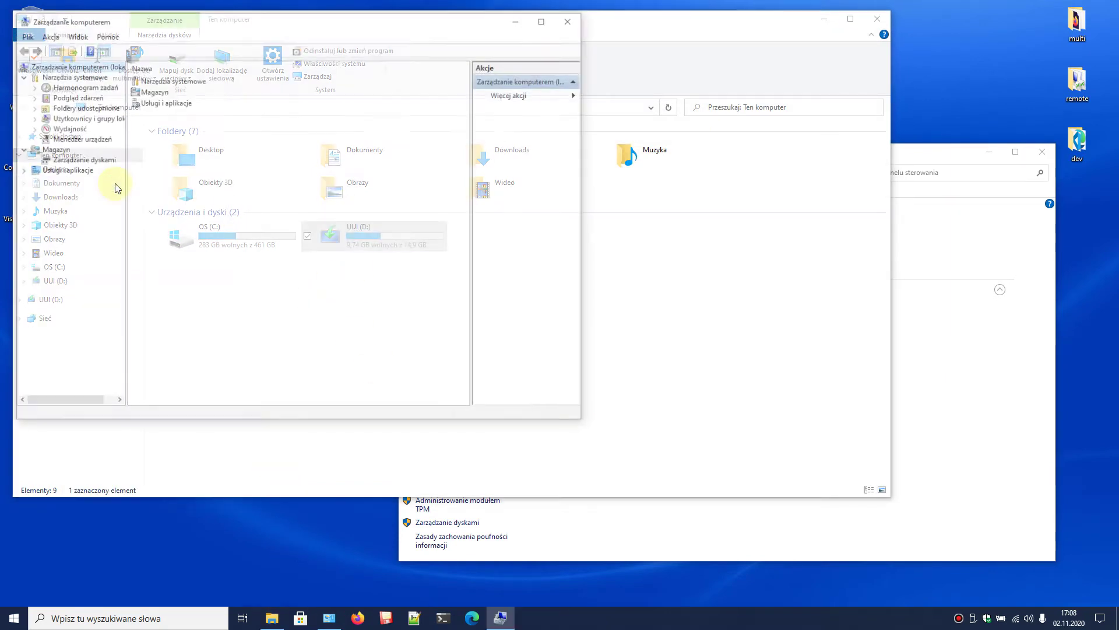
{"action": "left_click", "coordinate": [90, 159]}
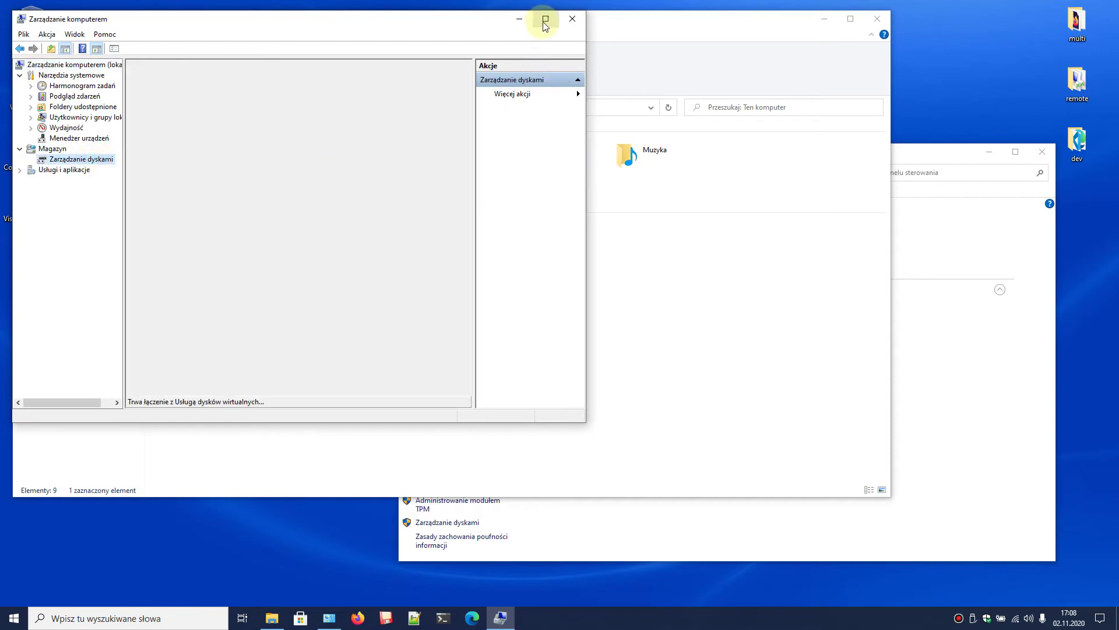
{"action": "left_click", "coordinate": [545, 19]}
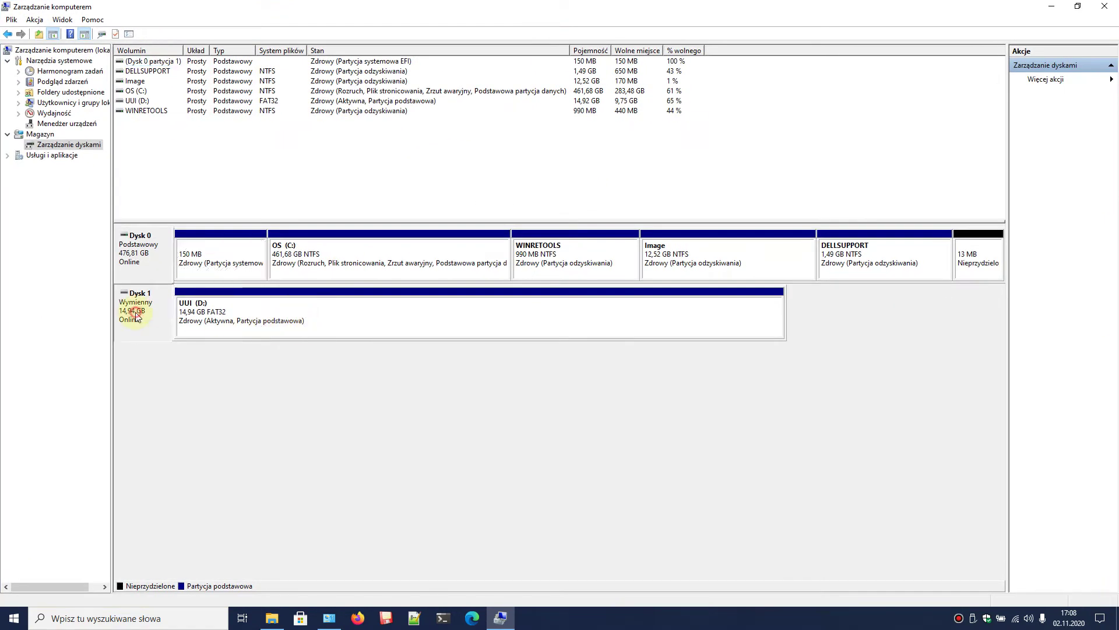
{"action": "left_click", "coordinate": [204, 331]}
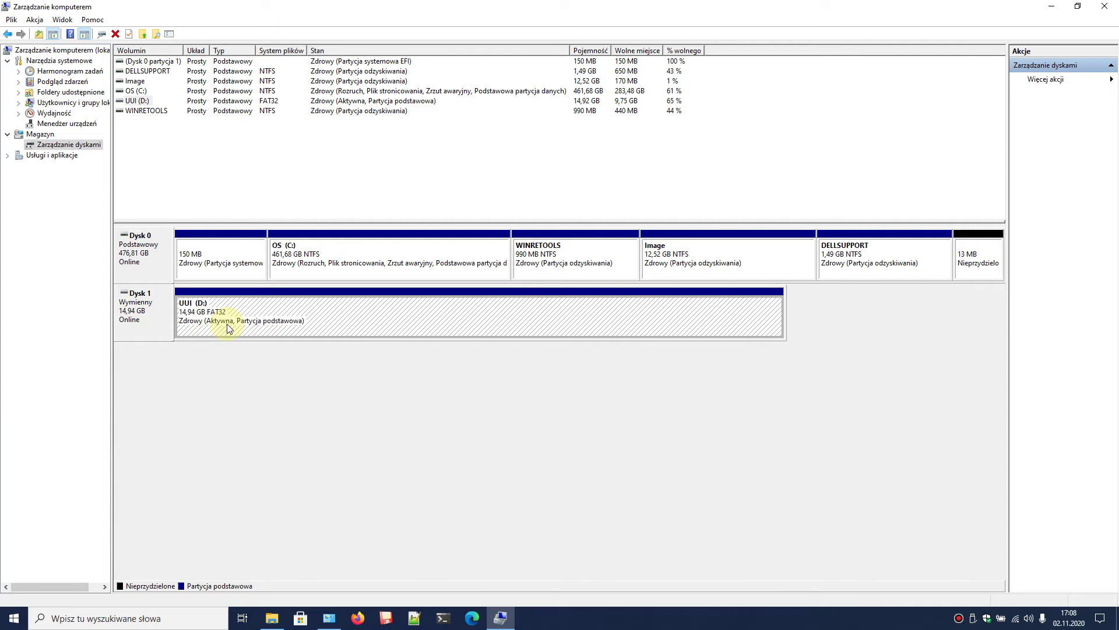
- Restore the Computer Management window, close This PC and arrange the BitLocker window beside Disk Management for comparison
{"action": "left_click", "coordinate": [1078, 7]}
{"action": "left_click", "coordinate": [782, 320]}
{"action": "left_click", "coordinate": [877, 18]}
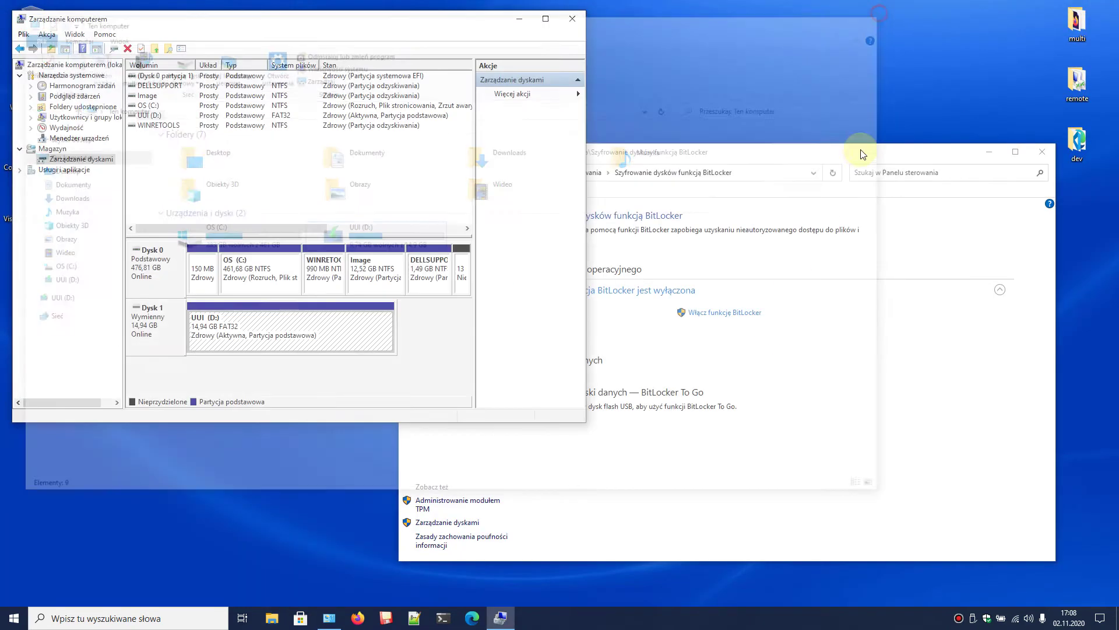
{"action": "left_click_drag", "start_coordinate": [850, 156], "coordinate": [907, 183]}
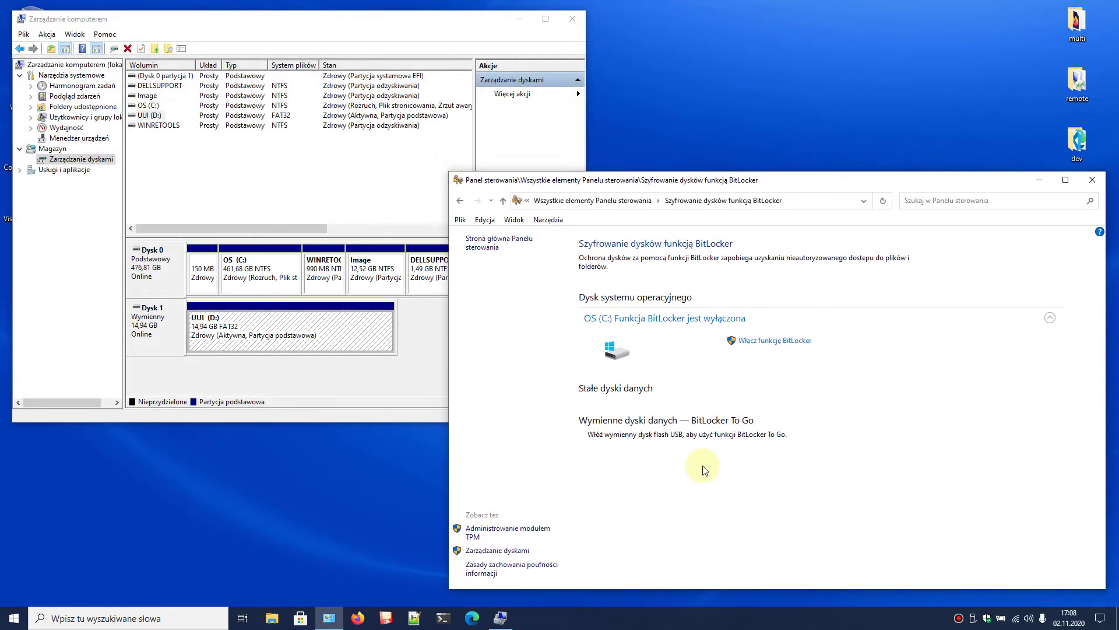
{"action": "left_click", "coordinate": [393, 375]}
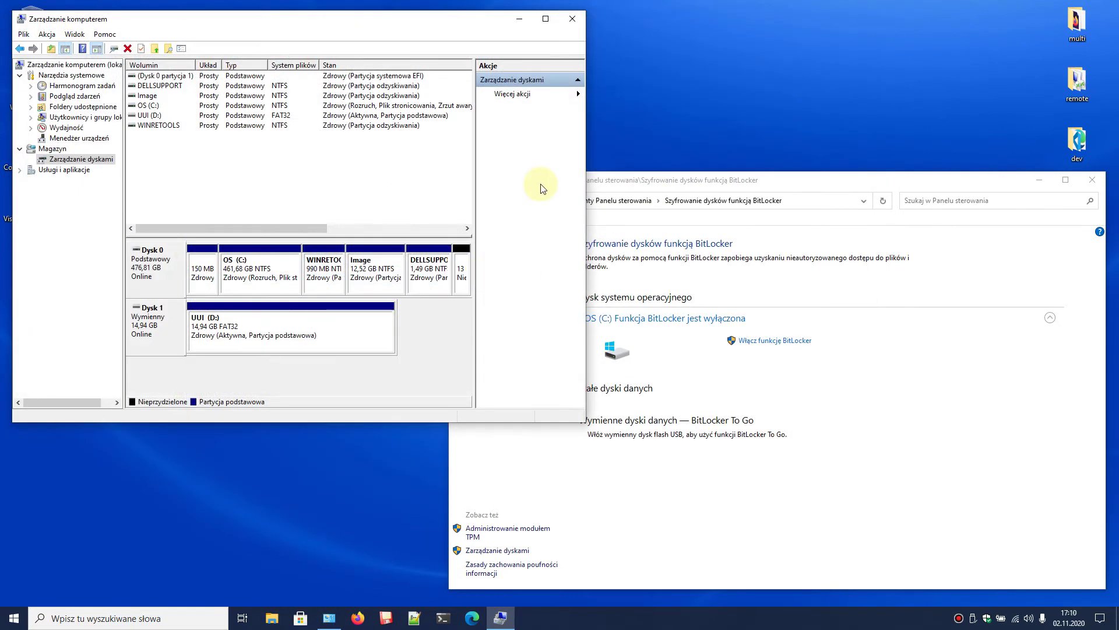
{"action": "left_click", "coordinate": [745, 180]}
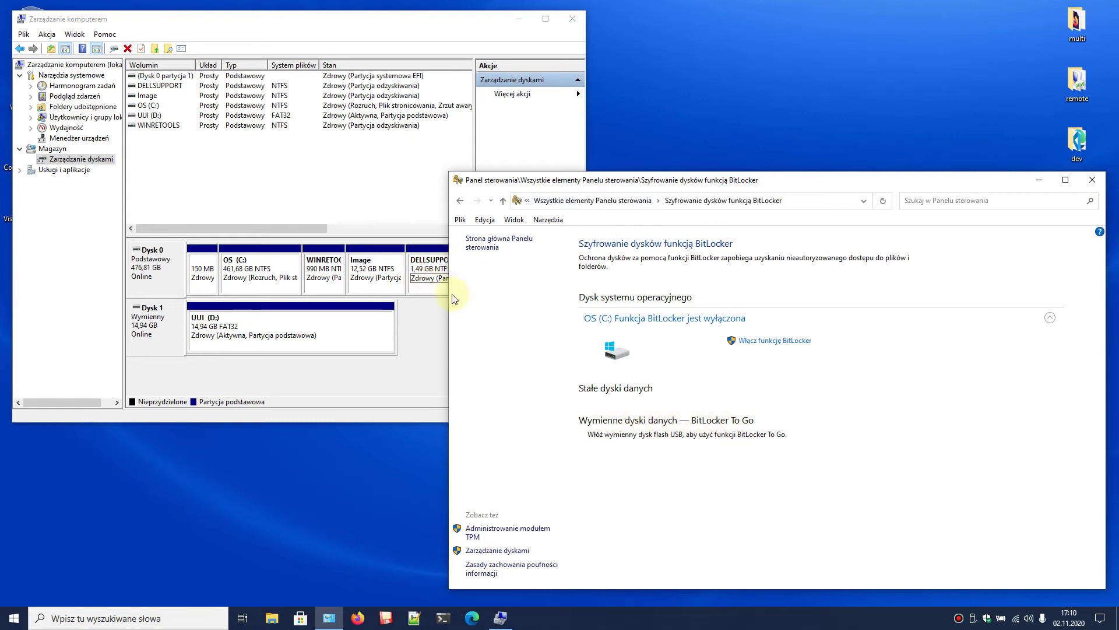
- Delete the active UUI (D:) partition on Disk 1 and confirm losing all its data
{"action": "left_click", "coordinate": [302, 380]}
{"action": "left_click", "coordinate": [231, 336]}
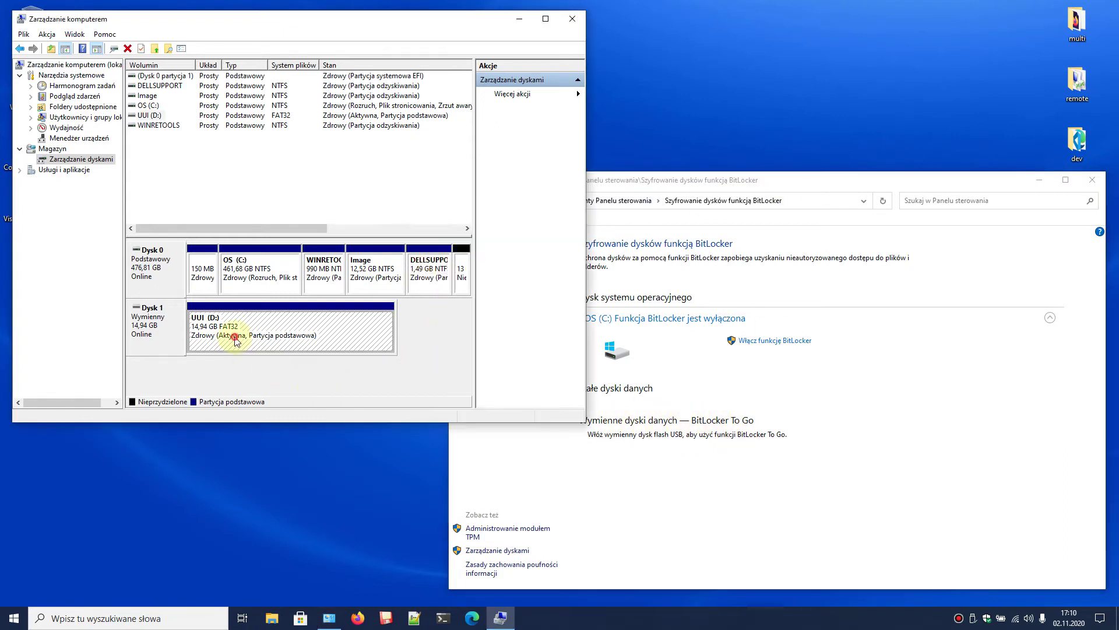
{"action": "right_click", "coordinate": [246, 330]}
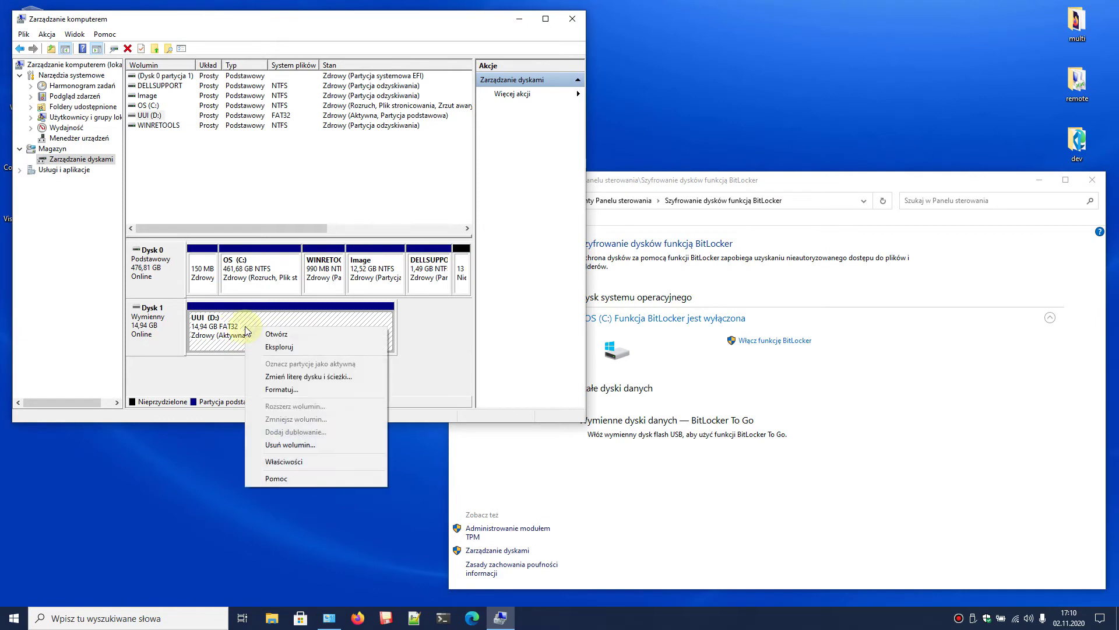
{"action": "left_click", "coordinate": [297, 444]}
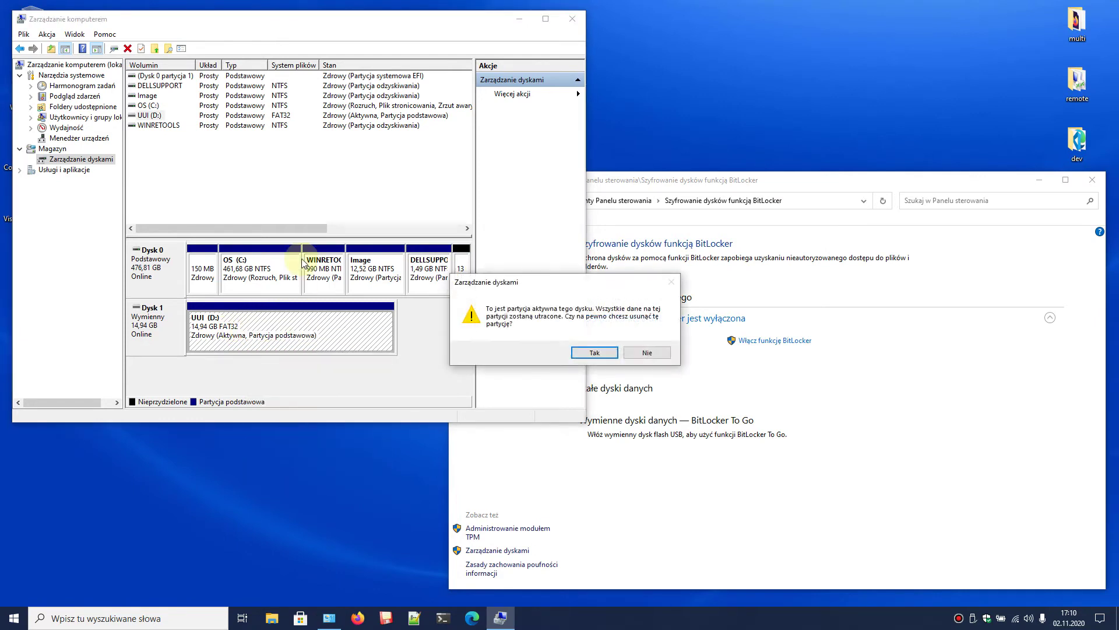
{"action": "left_click", "coordinate": [595, 353]}
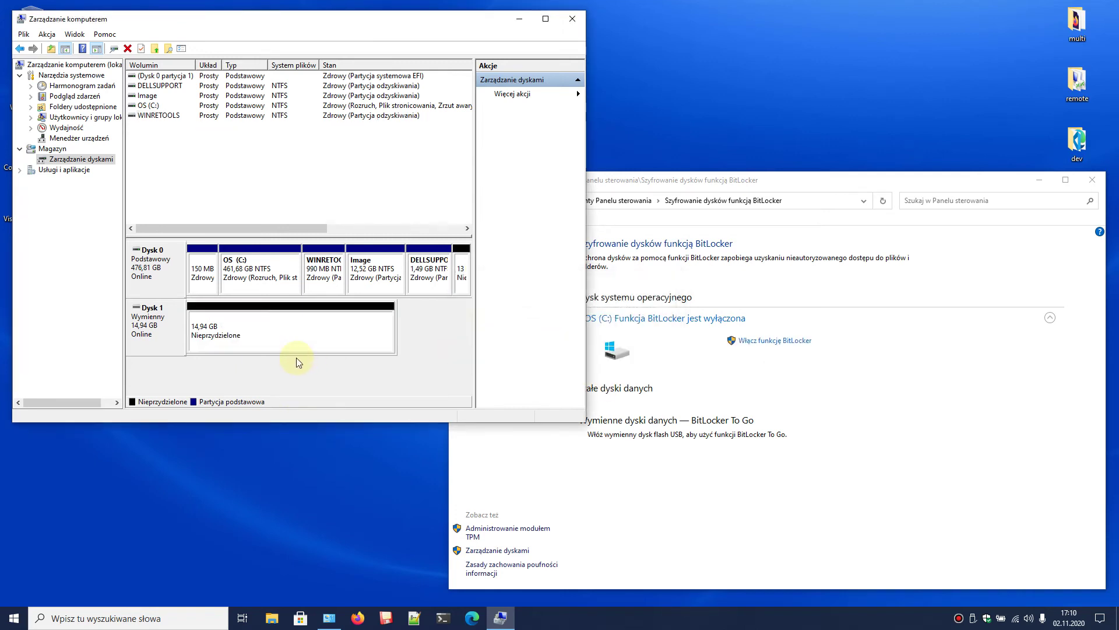
- Start a new simple volume in Disk 1's unallocated space, using the full 15294 MB and drive letter E
{"action": "right_click", "coordinate": [219, 332]}
{"action": "left_click", "coordinate": [258, 335]}
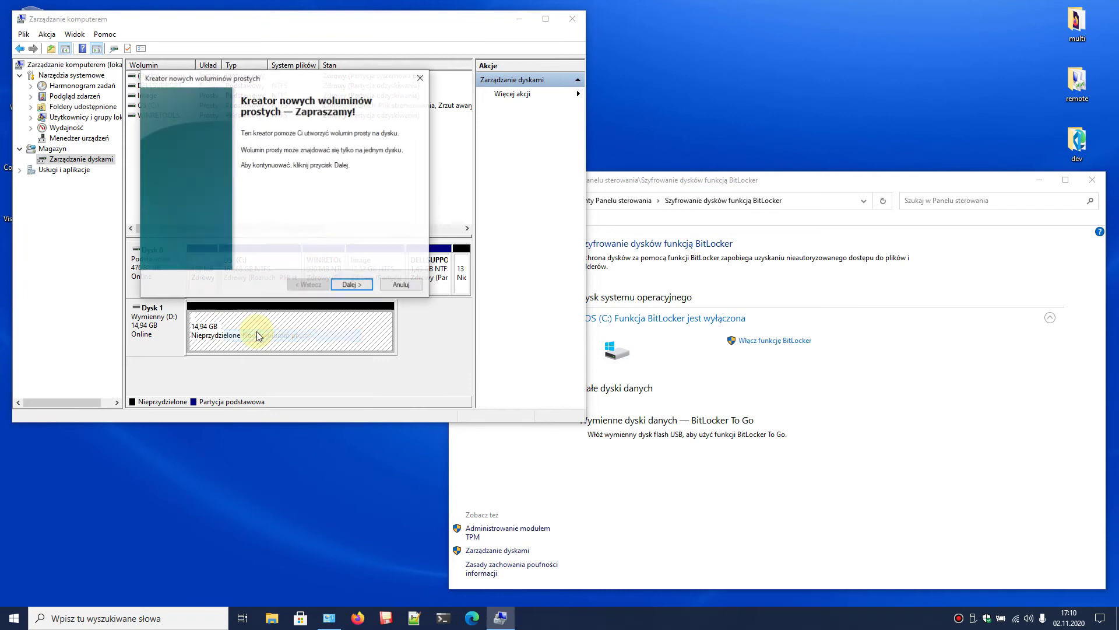
{"action": "left_click", "coordinate": [353, 284]}
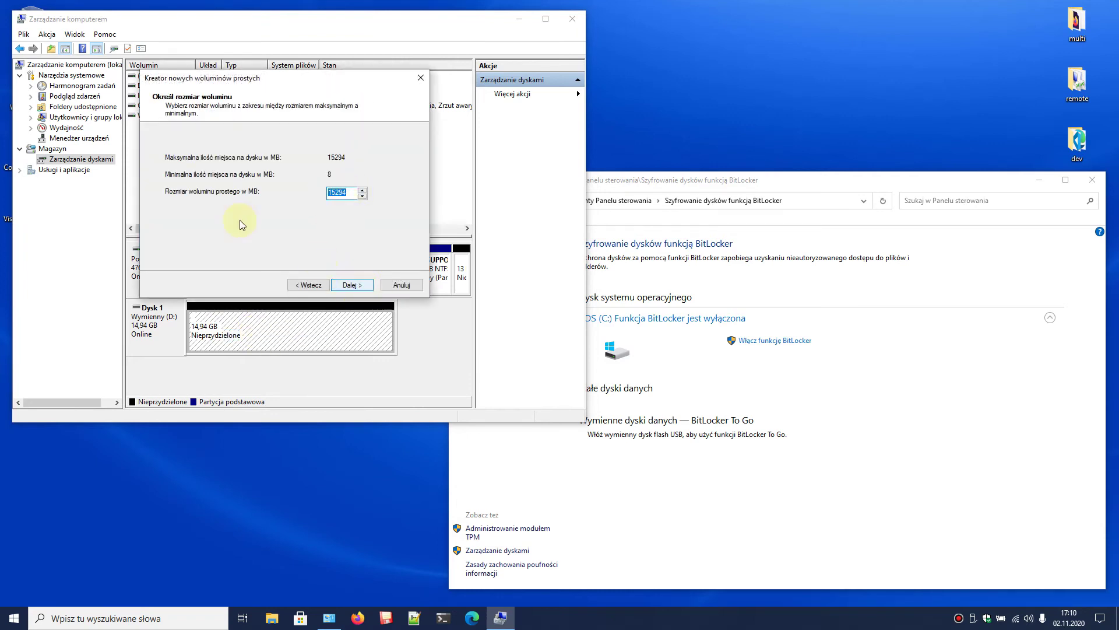
{"action": "left_click", "coordinate": [357, 283]}
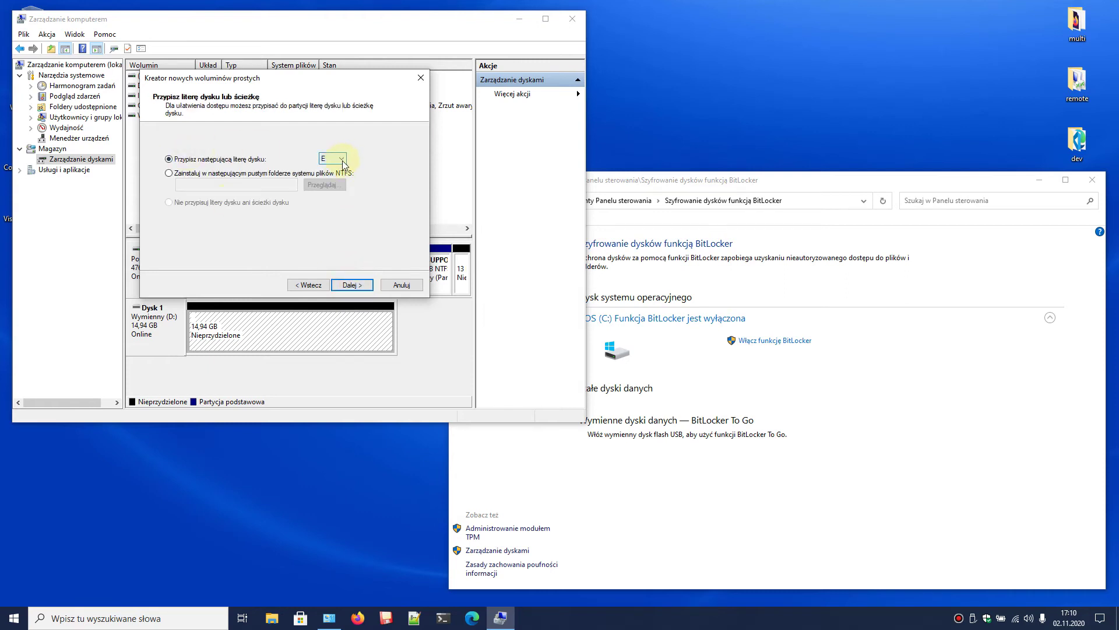
{"action": "left_click", "coordinate": [353, 285]}
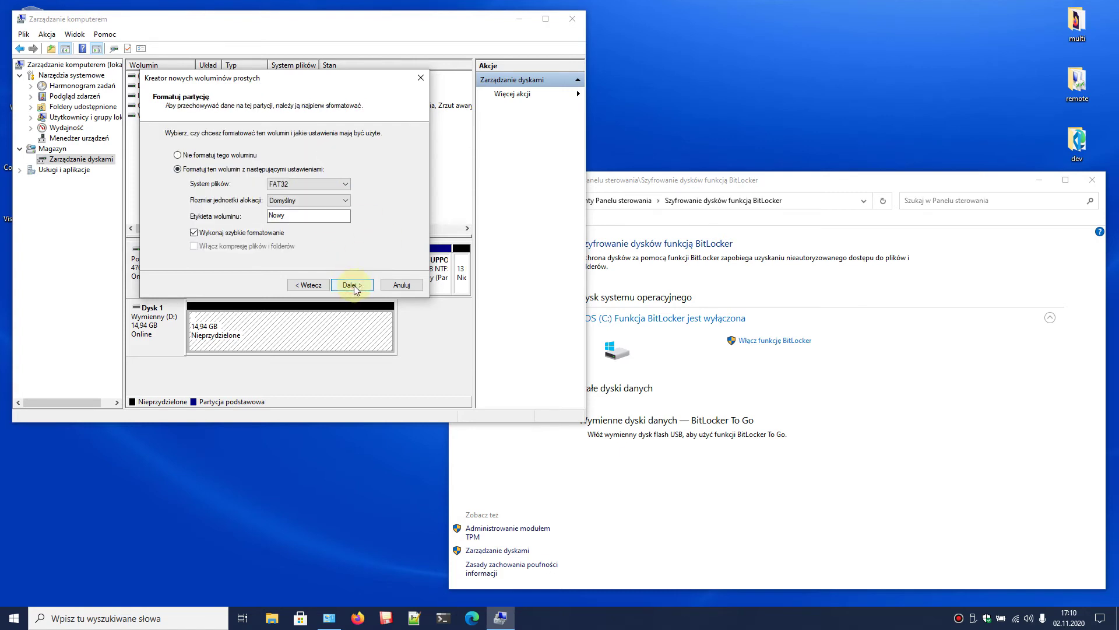
- Quick-format the new volume as NTFS with the label "dane" and finish the wizard
{"action": "left_click", "coordinate": [350, 184]}
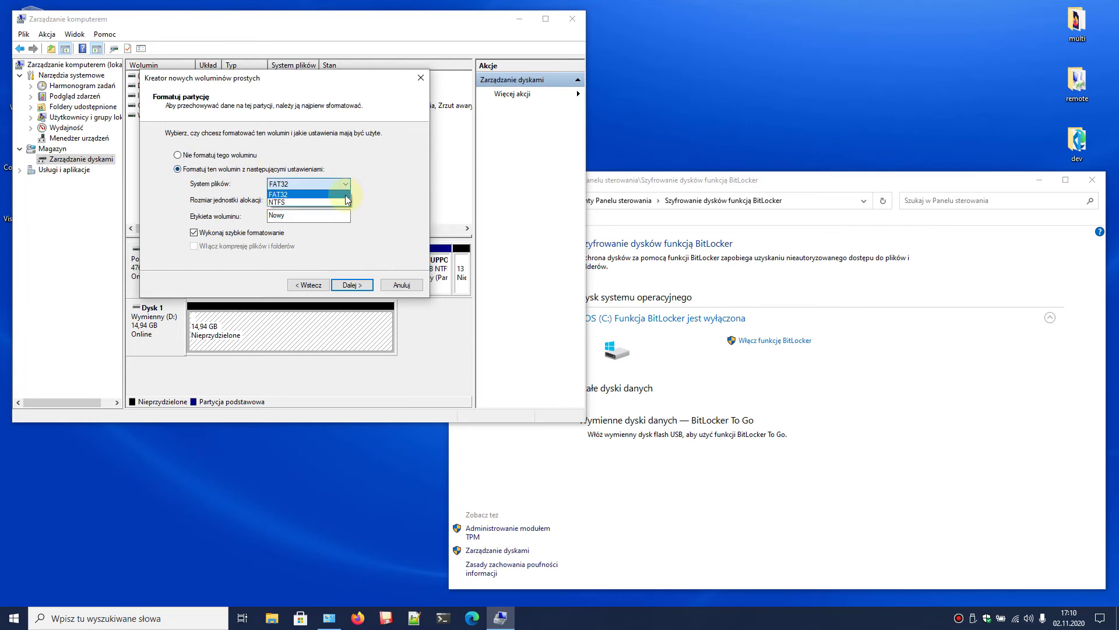
{"action": "left_click", "coordinate": [346, 195]}
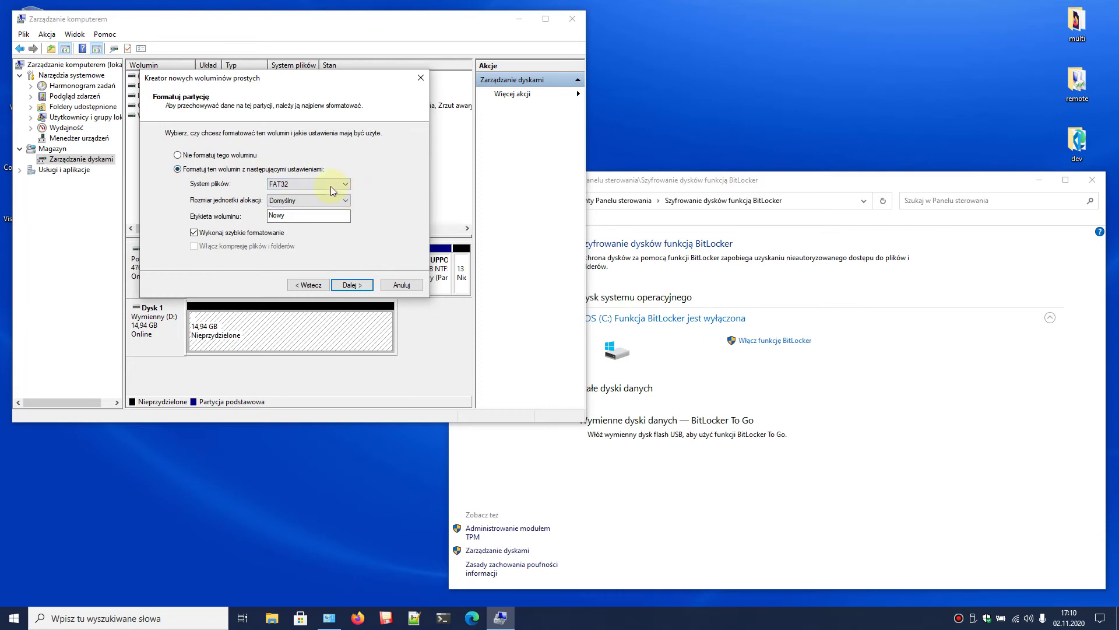
{"action": "left_click", "coordinate": [342, 185]}
{"action": "left_click", "coordinate": [322, 204]}
{"action": "double_click", "coordinate": [308, 214]}
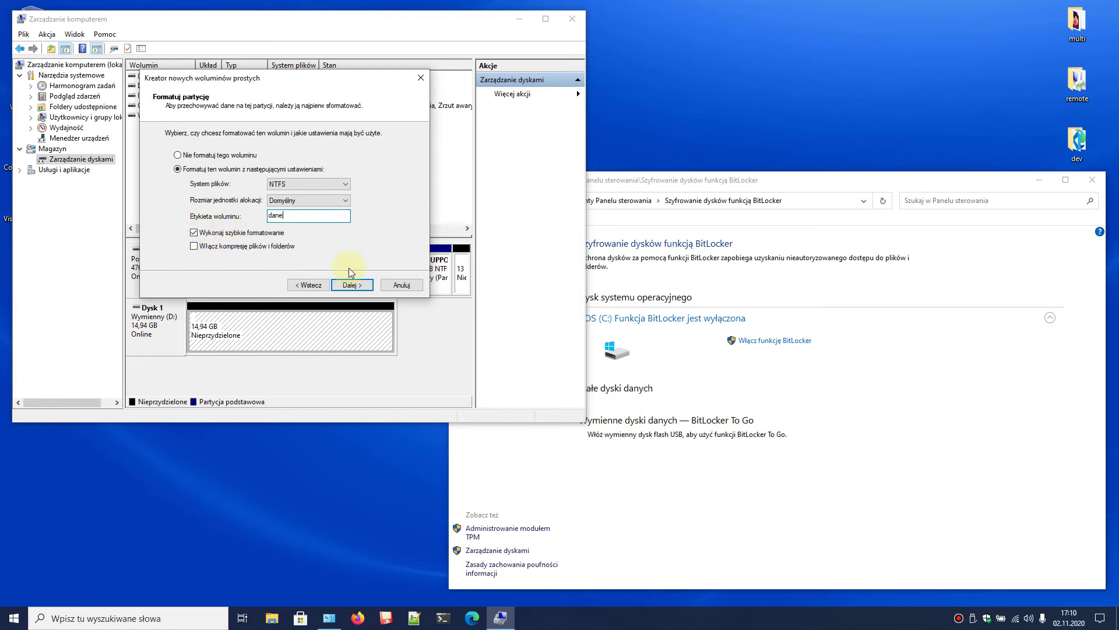
{"action": "left_click", "coordinate": [354, 286]}
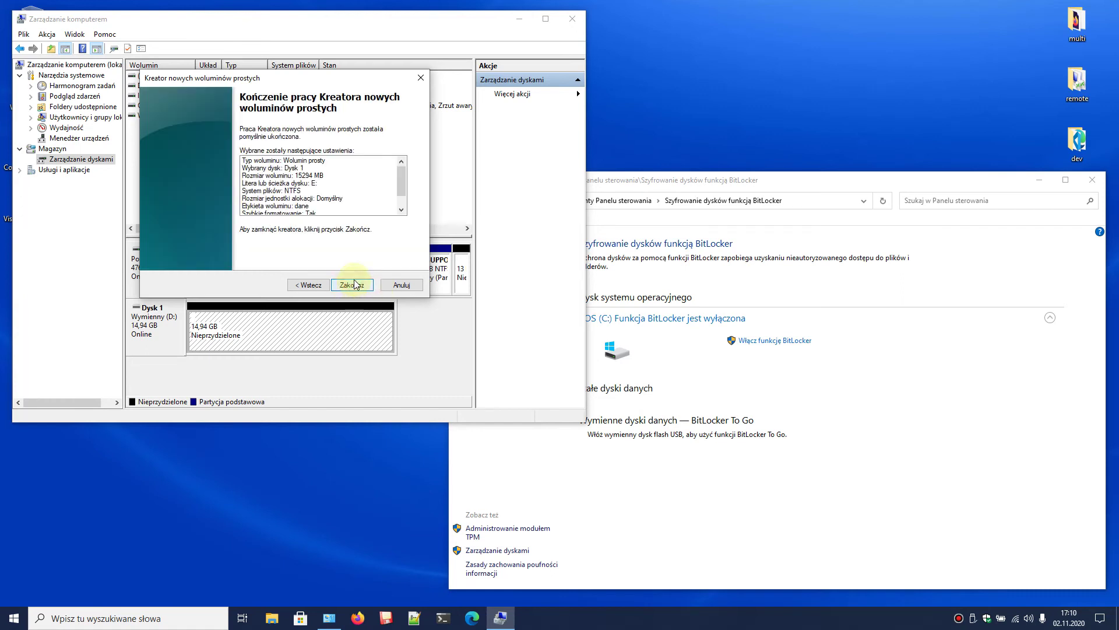
{"action": "left_click", "coordinate": [352, 285]}
- Check the BitLocker window, close it and Computer Management, and safely eject the USB drive
{"action": "left_click", "coordinate": [695, 474]}
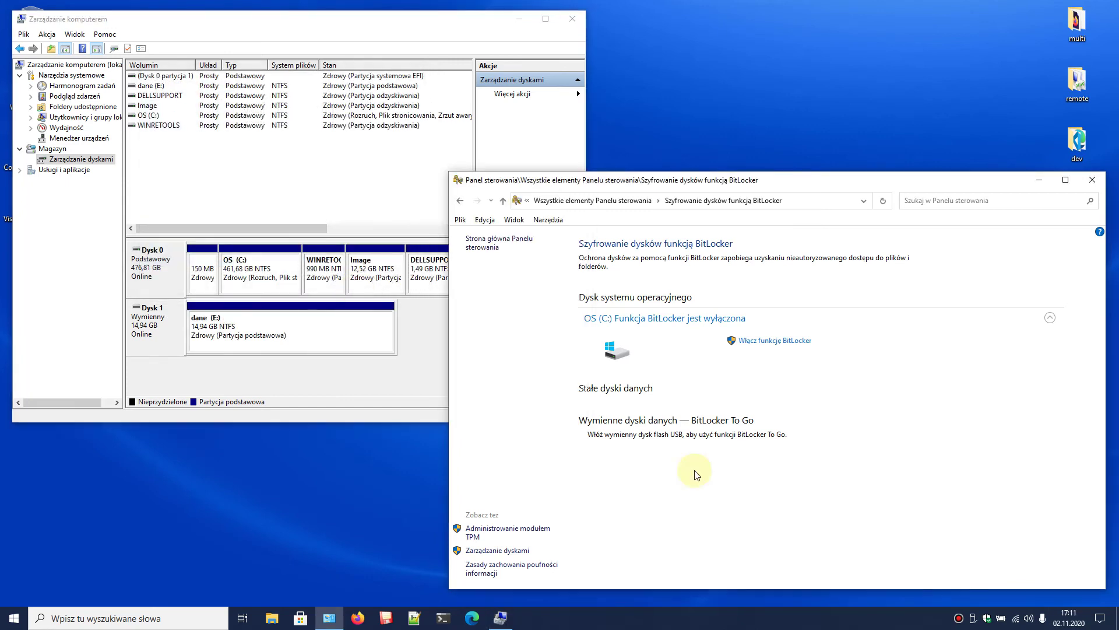
{"action": "left_click", "coordinate": [1091, 179]}
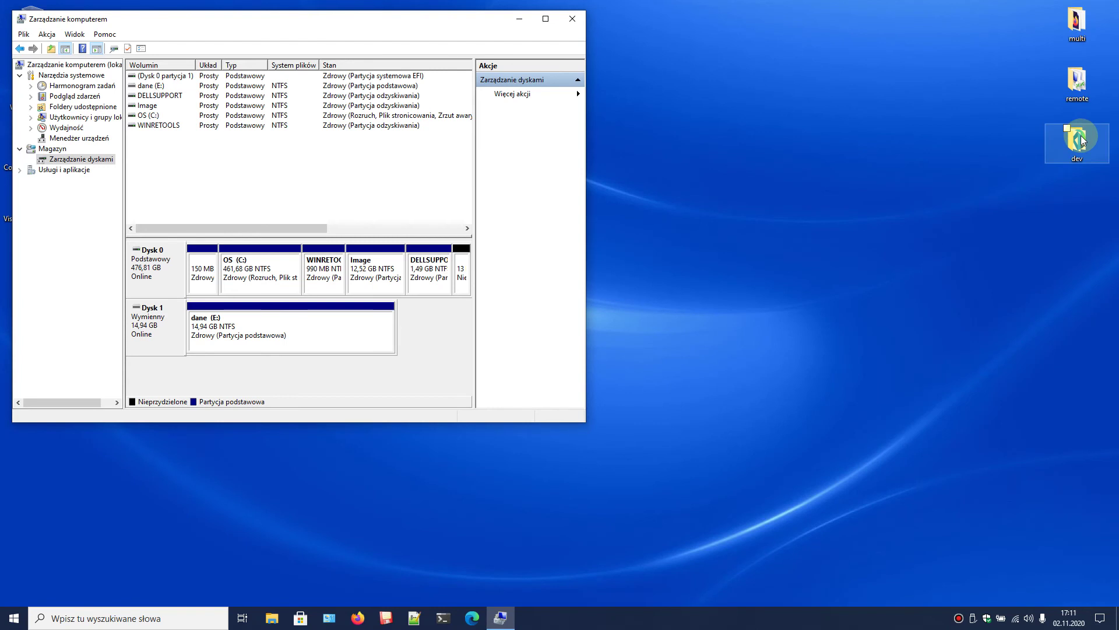
{"action": "left_click", "coordinate": [572, 19]}
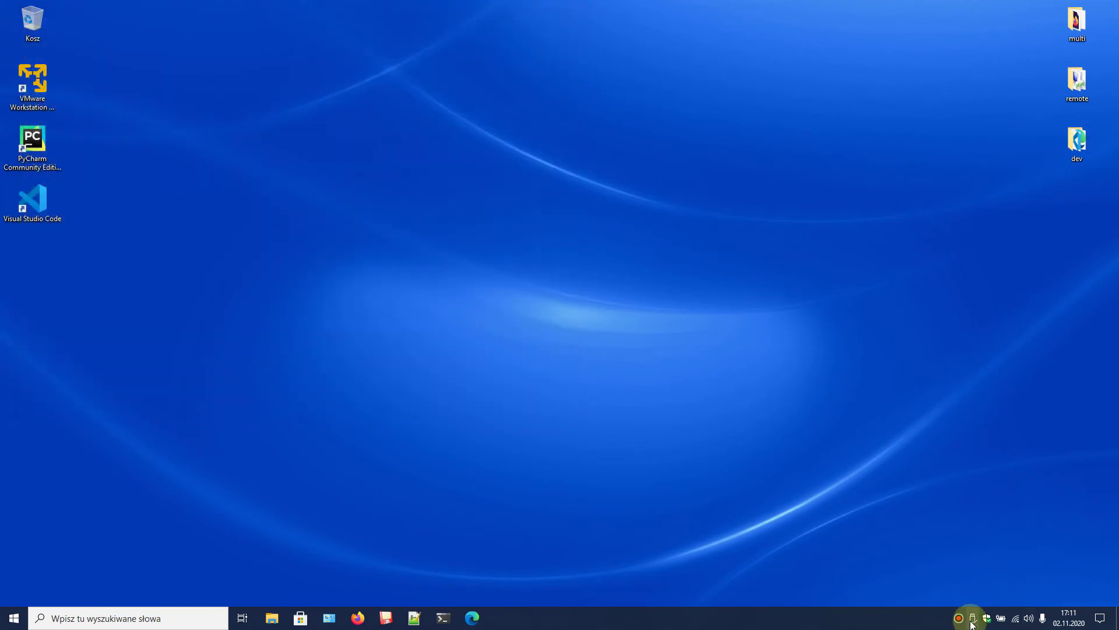
{"action": "left_click", "coordinate": [972, 617]}
{"action": "left_click", "coordinate": [999, 600]}
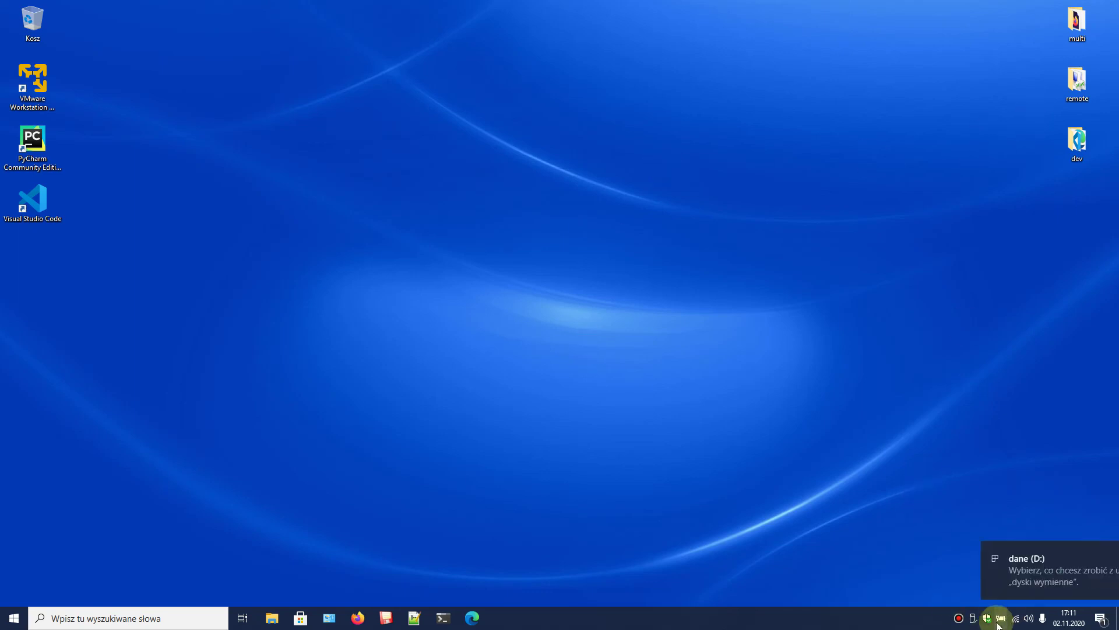
- View the contents of the dane (D:) drive from its AutoPlay notification, and close the window
{"action": "left_click", "coordinate": [991, 569]}
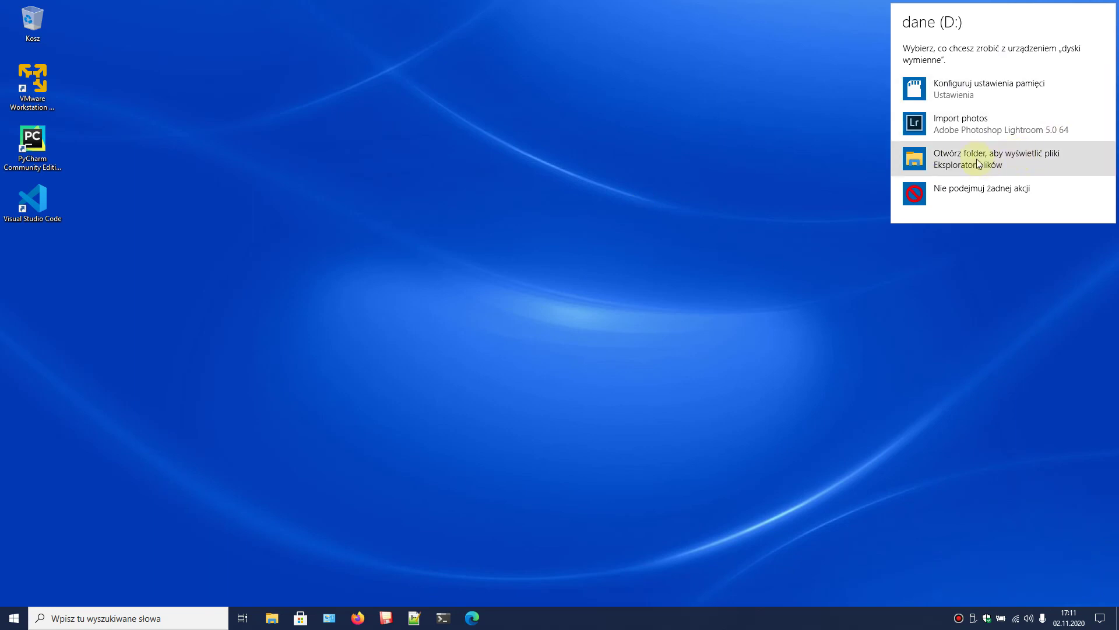
{"action": "left_click", "coordinate": [952, 156]}
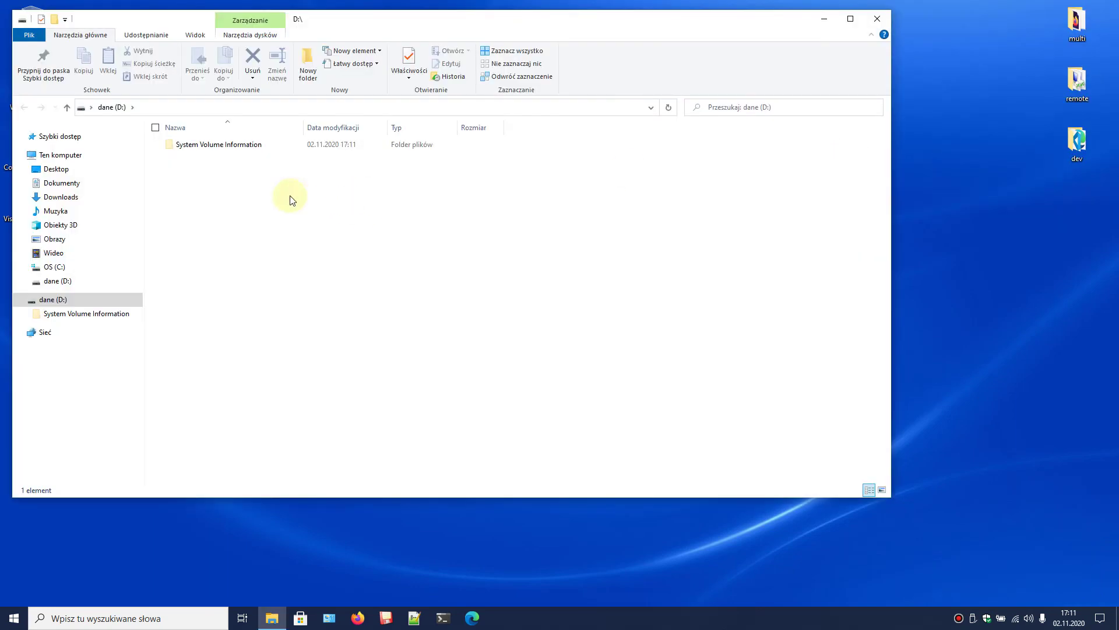
{"action": "left_click", "coordinate": [882, 22]}
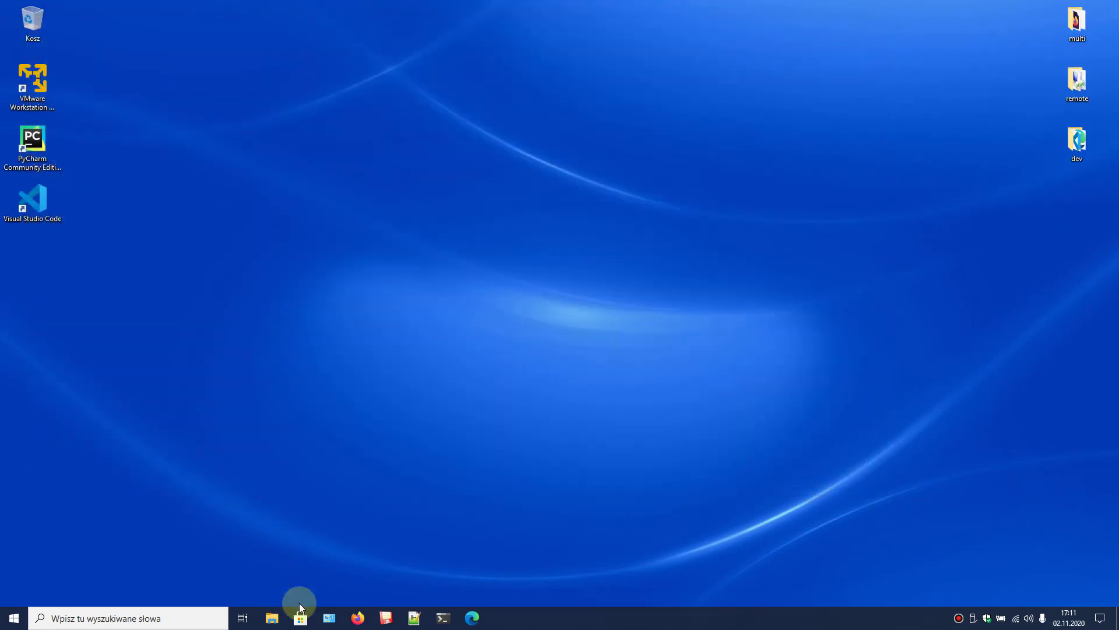
- Open This PC and check the dane (D:) drive's available commands for the BitLocker option
{"action": "left_click", "coordinate": [272, 617]}
{"action": "right_click", "coordinate": [377, 232]}
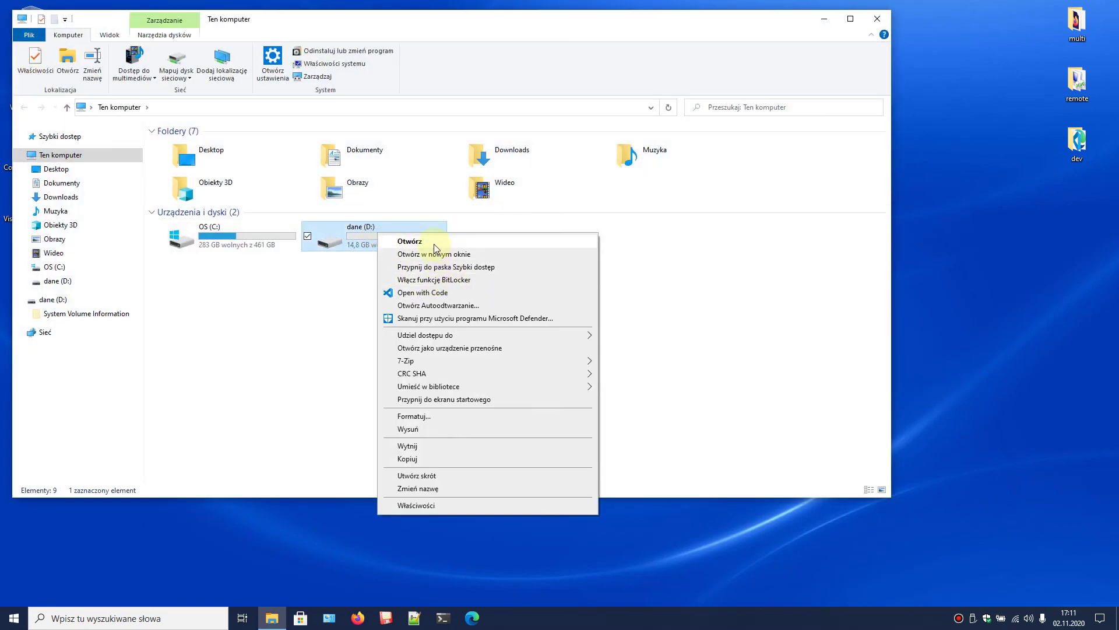
{"action": "left_click", "coordinate": [1096, 172]}
{"action": "left_click", "coordinate": [1092, 182]}
- Open BitLocker Drive Encryption in Control Panel through the dev folder and expand the dane (D:) entry
{"action": "left_click", "coordinate": [1078, 143]}
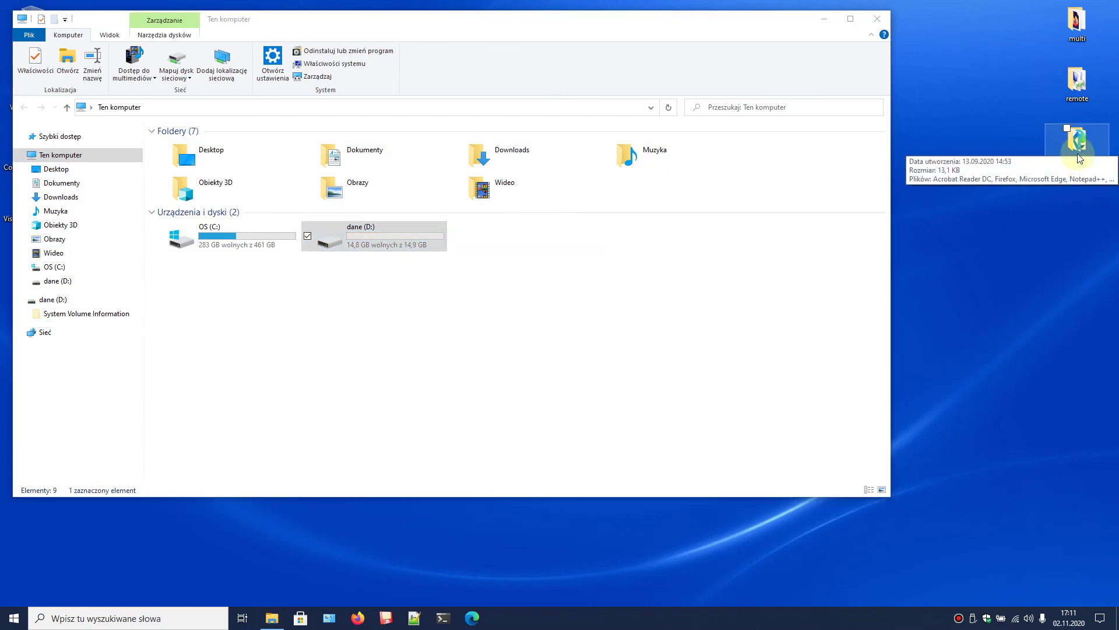
{"action": "double_click", "coordinate": [1078, 143]}
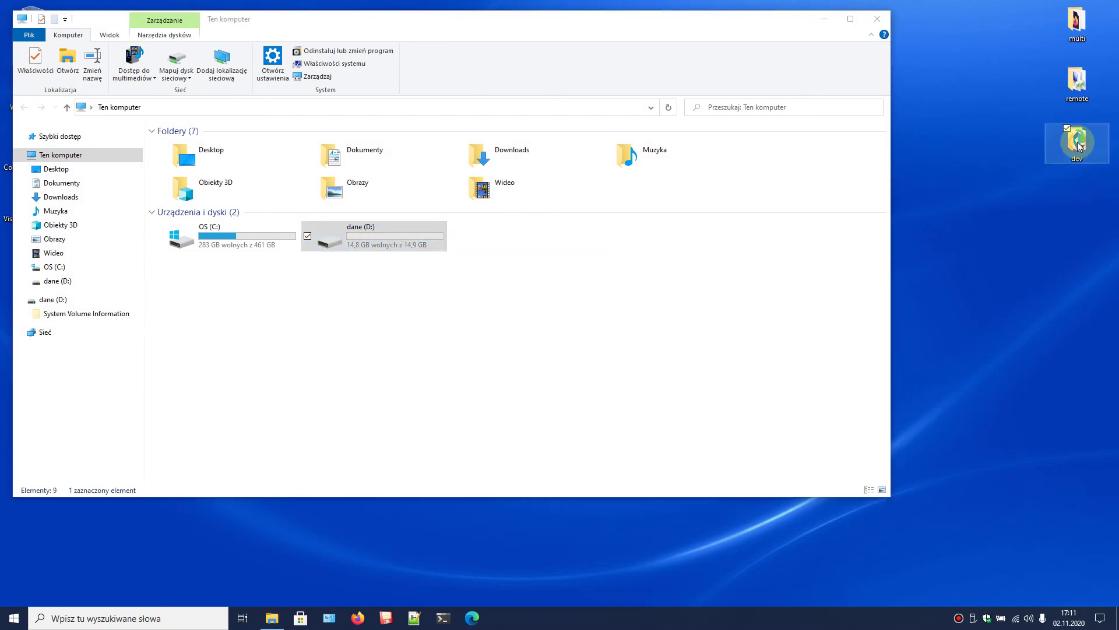
{"action": "double_click", "coordinate": [554, 195]}
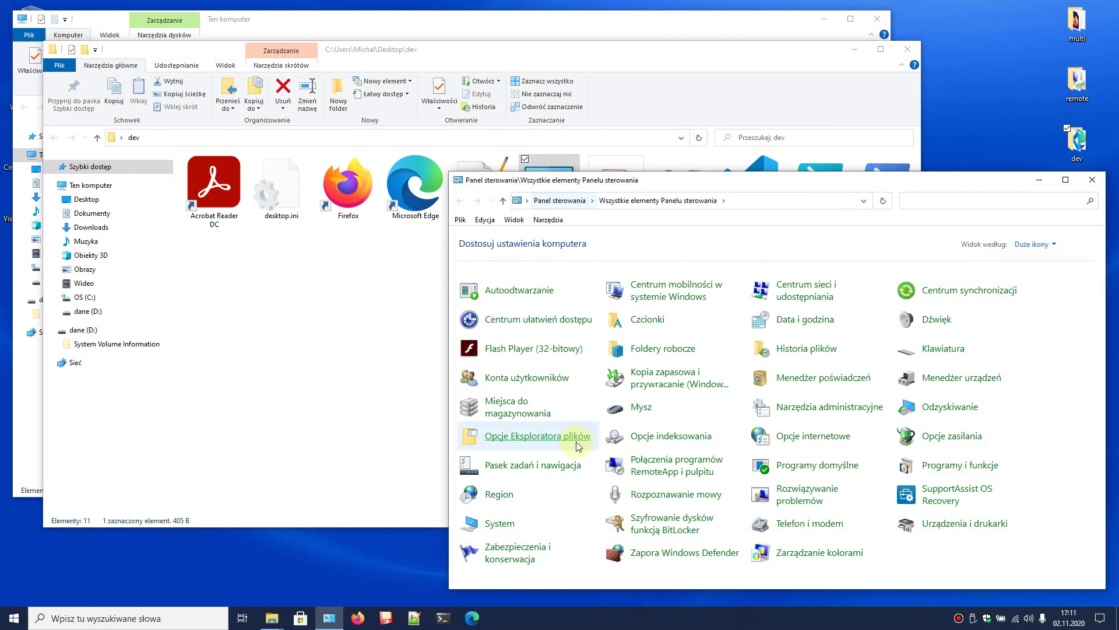
{"action": "left_click", "coordinate": [669, 520]}
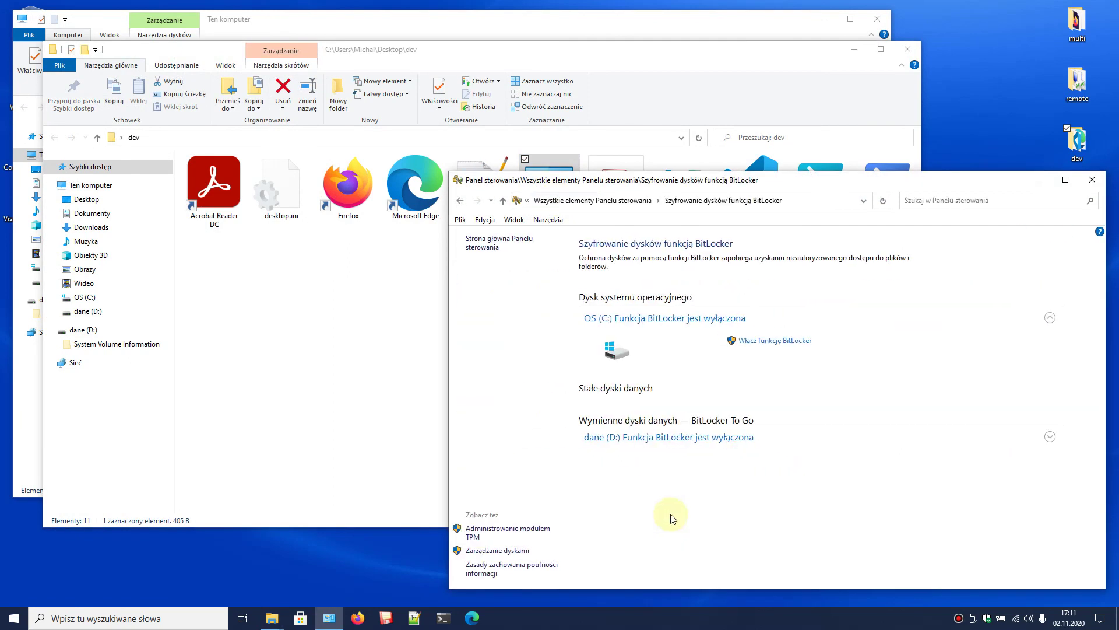
{"action": "left_click", "coordinate": [808, 441]}
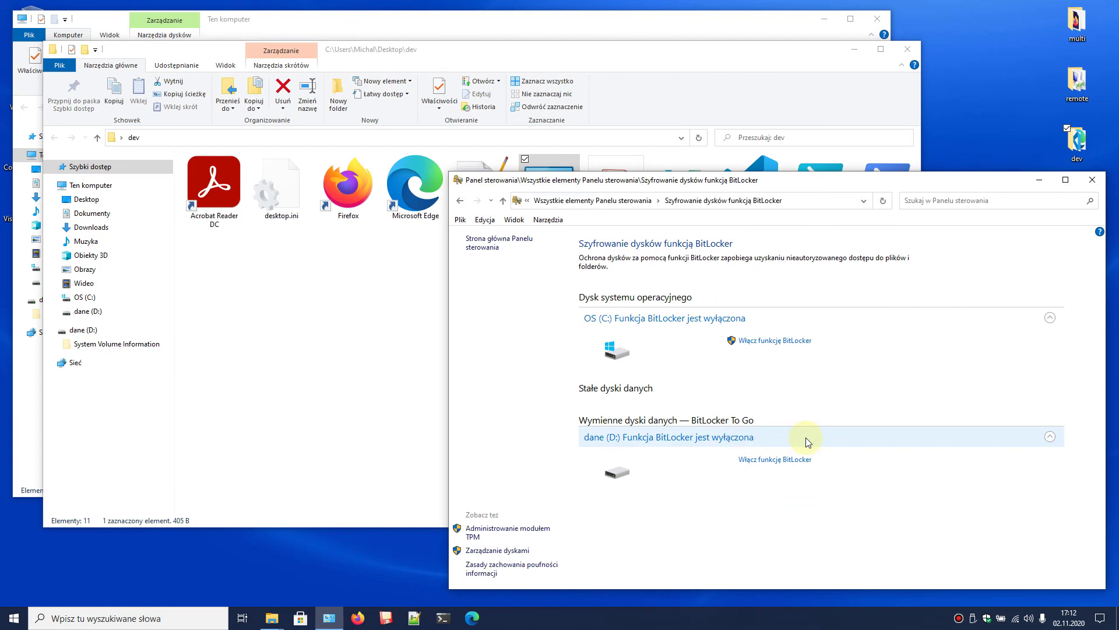
- Replace the Explorer windows with Disk Management and compare the dane (D:) partition on Disk 1 with its BitLocker To Go entry
{"action": "left_click", "coordinate": [908, 49]}
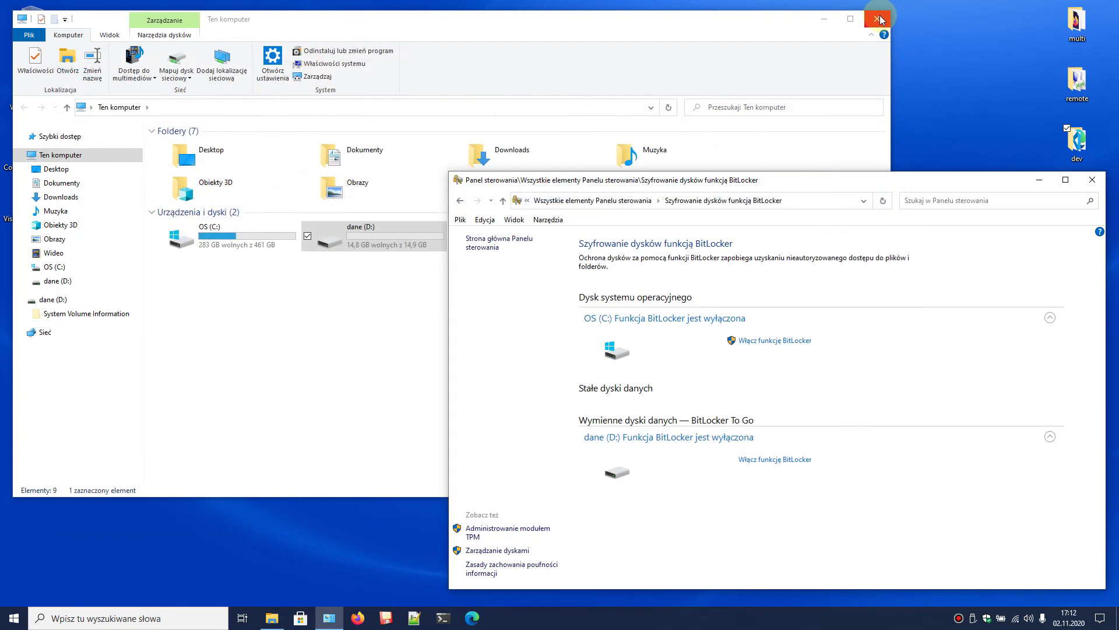
{"action": "left_click", "coordinate": [376, 240]}
{"action": "right_click", "coordinate": [63, 155]}
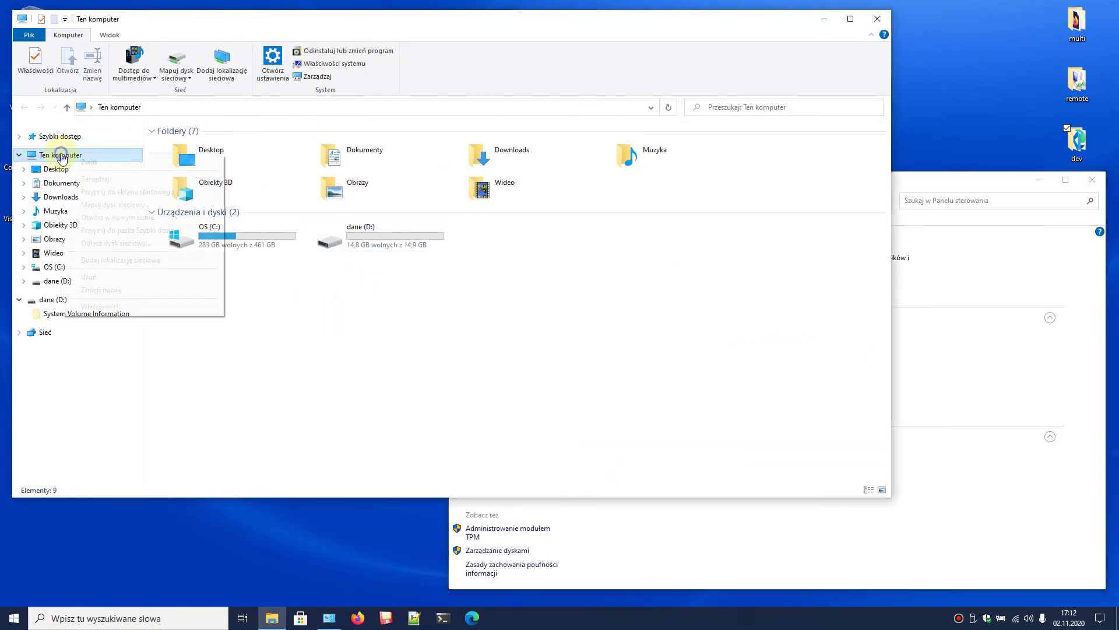
{"action": "left_click", "coordinate": [89, 180]}
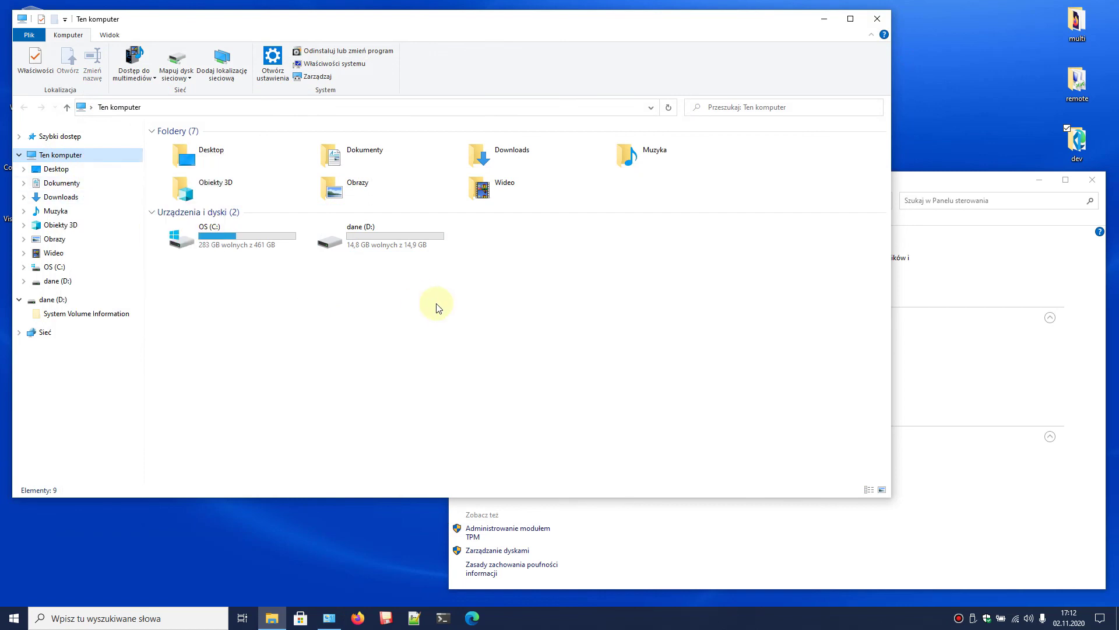
{"action": "left_click", "coordinate": [72, 160]}
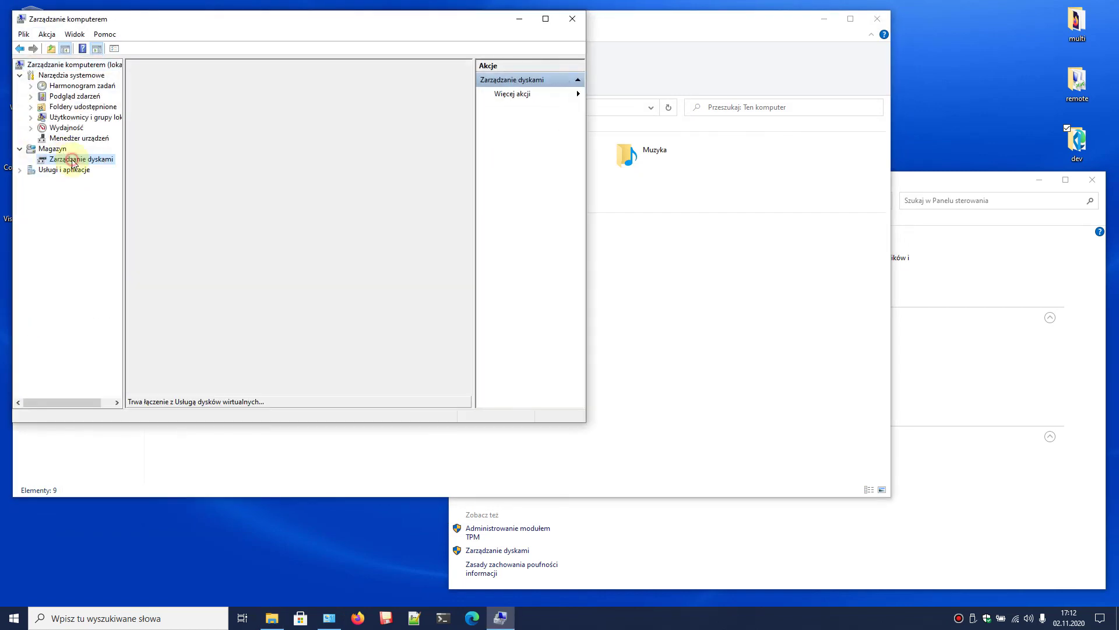
{"action": "left_click", "coordinate": [878, 19]}
{"action": "left_click", "coordinate": [211, 330]}
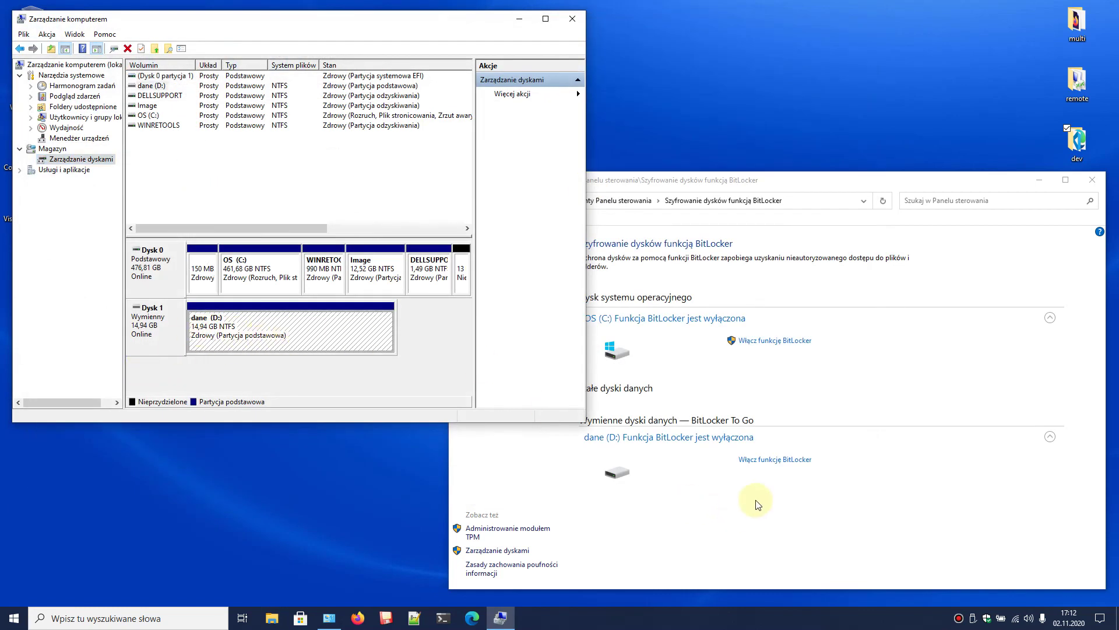
{"action": "left_click", "coordinate": [725, 516]}
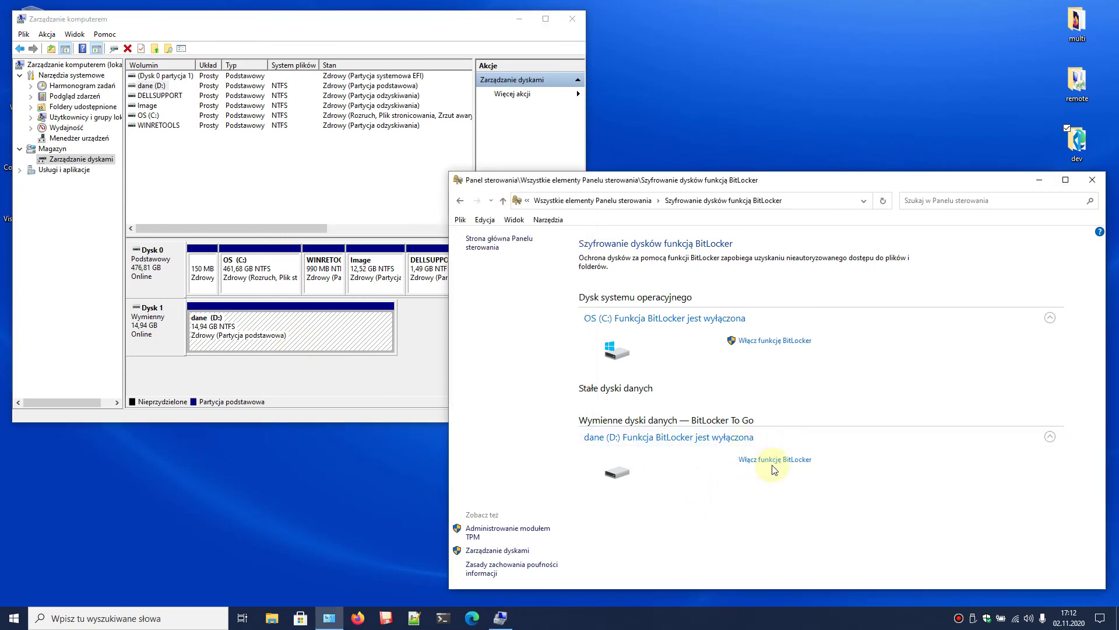